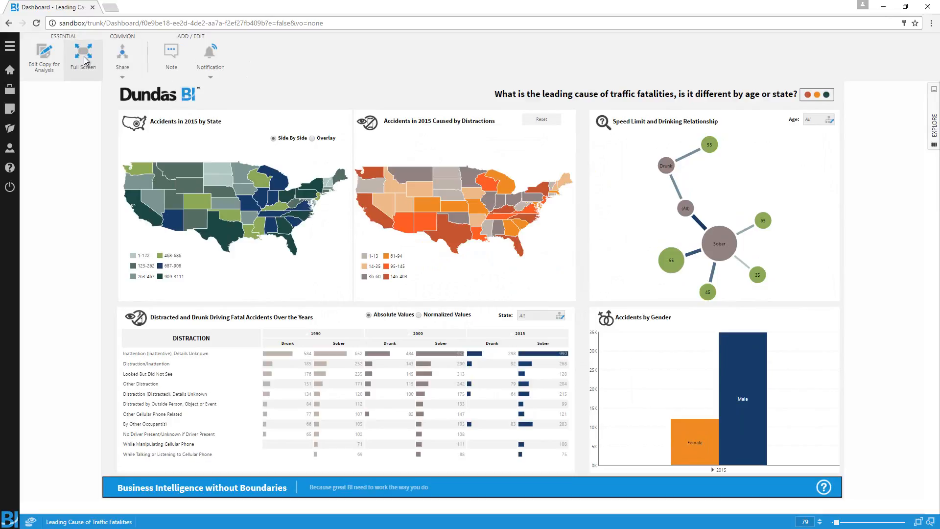
- Show the dashboard in full screen with the accident and distraction maps overlaid, and inspect Washington's figures
click(83, 60)
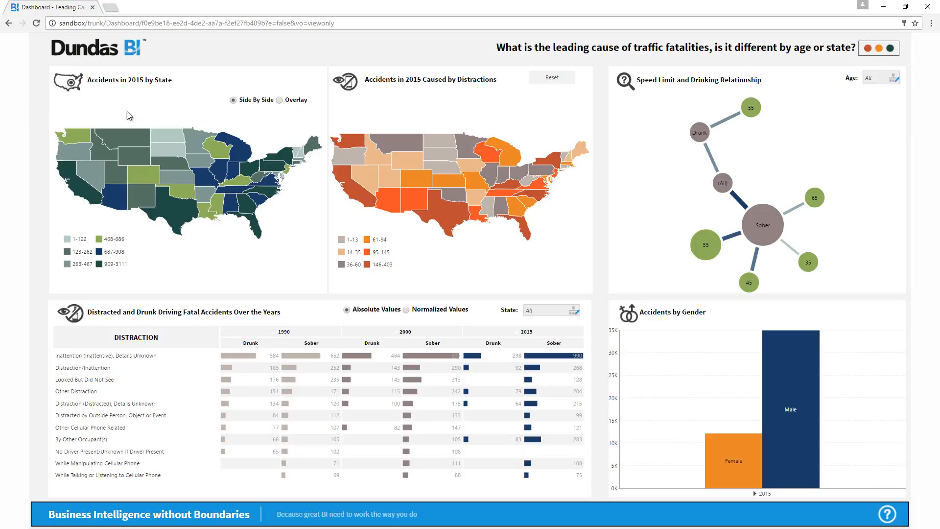
click(279, 100)
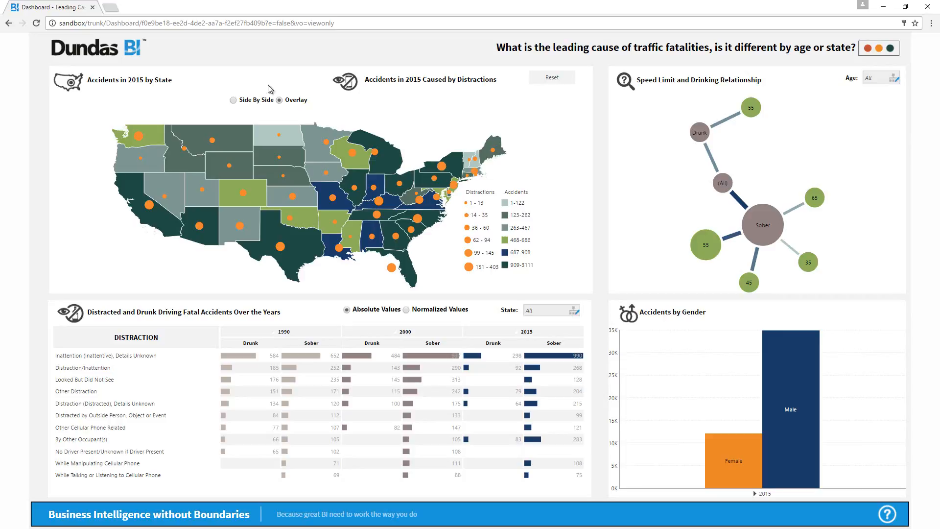
mouse_move(395, 245)
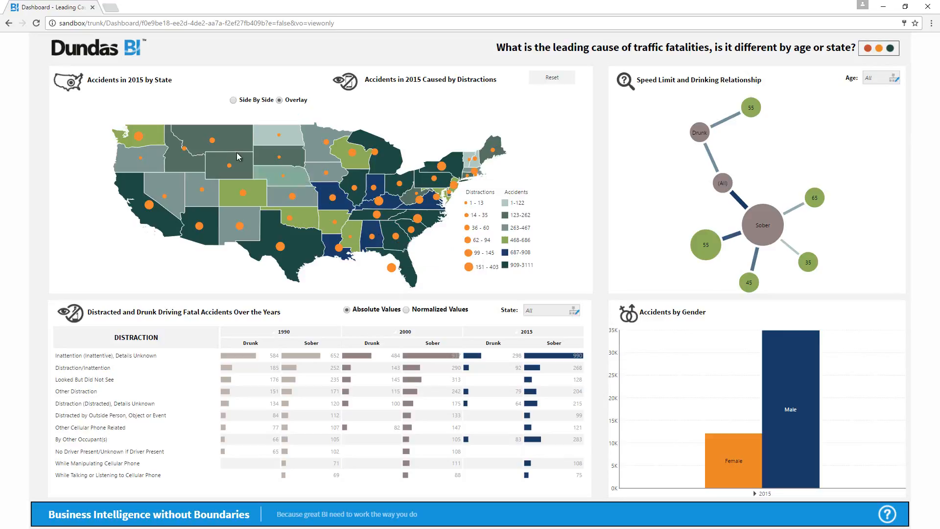
mouse_move(147, 135)
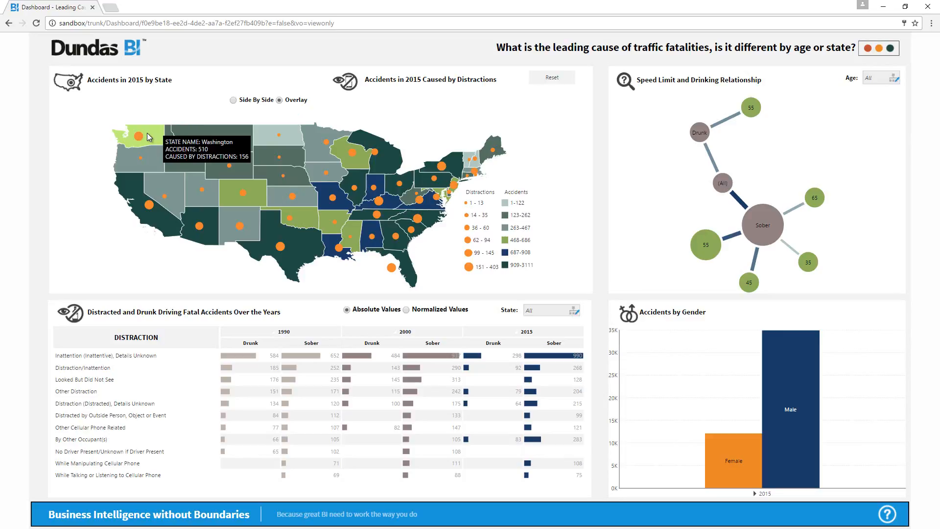
- Return the maps to side by side, open Washington's county breakdown, and raise the range minimum until only Snohomish, Pierce and King counties remain
click(233, 100)
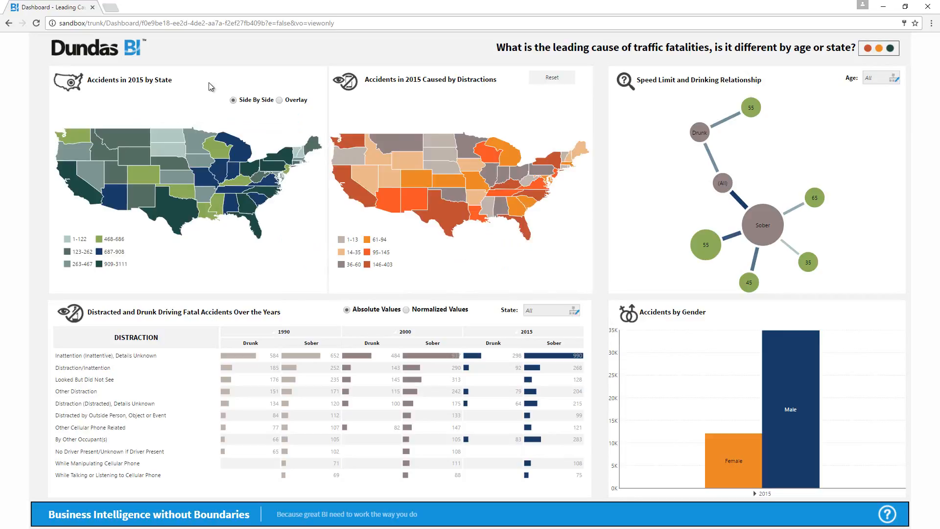
click(76, 135)
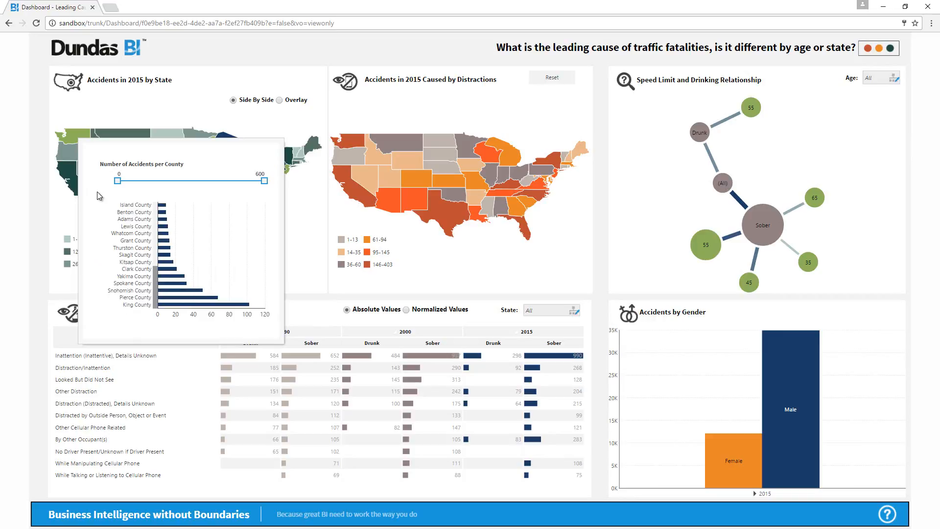
mouse_move(117, 180)
mouse_down()
mouse_move(139, 182)
mouse_move(123, 184)
mouse_up()
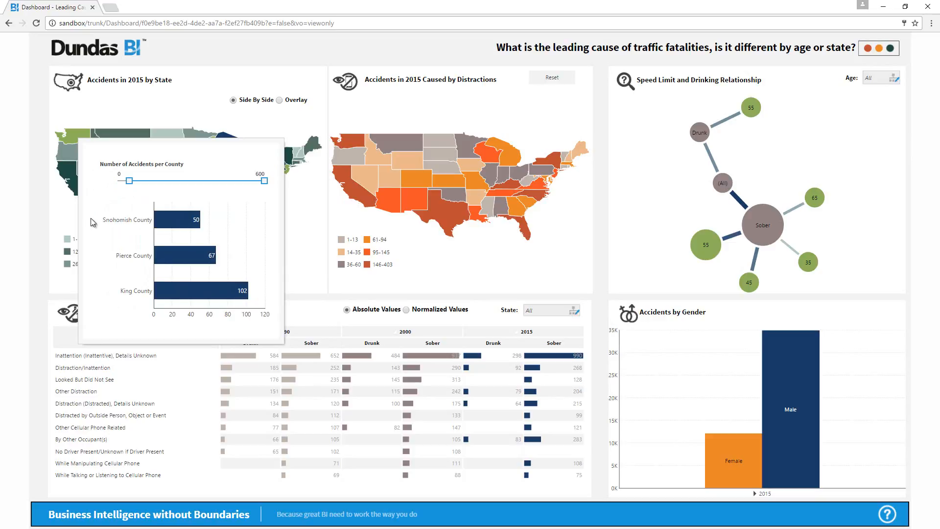
- Filter the dashboard by Washington from the accidents map, and change the distraction table's State filter to Wyoming
click(59, 203)
click(73, 137)
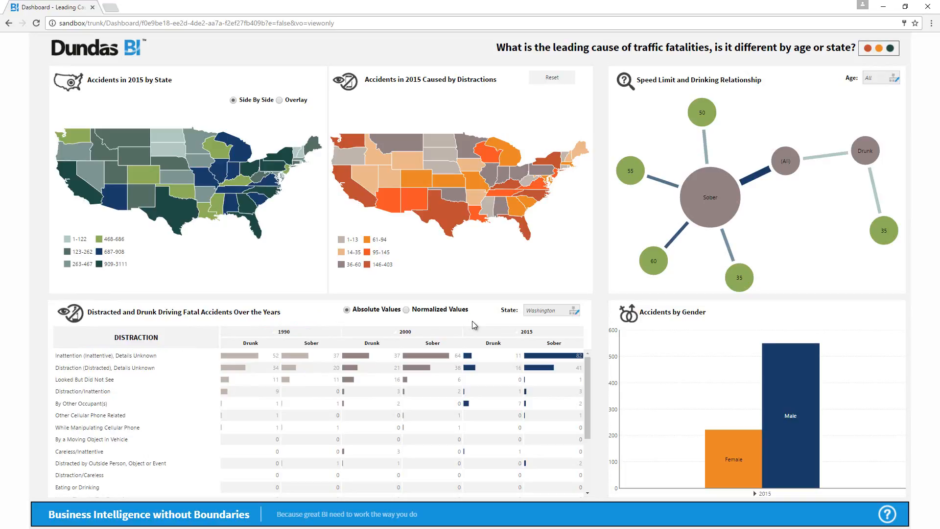
click(548, 312)
scroll(651, 360, down, 10)
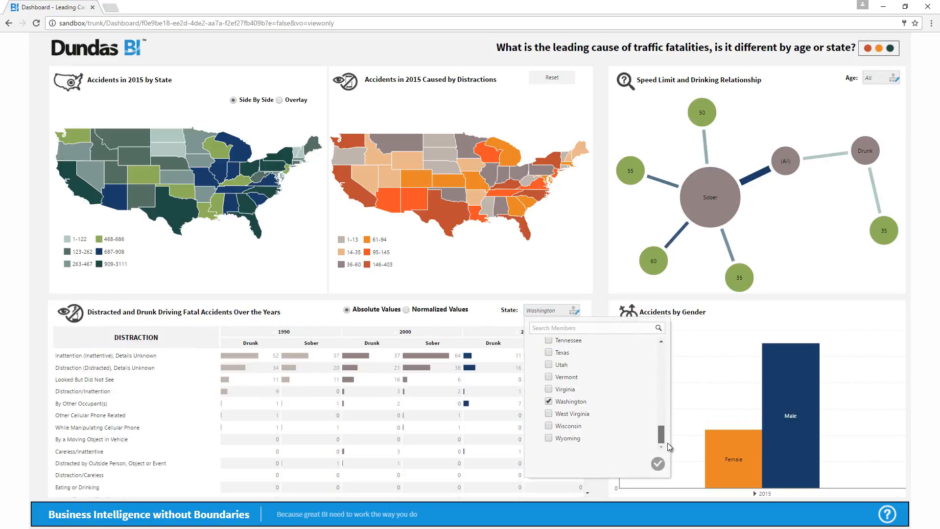
click(549, 439)
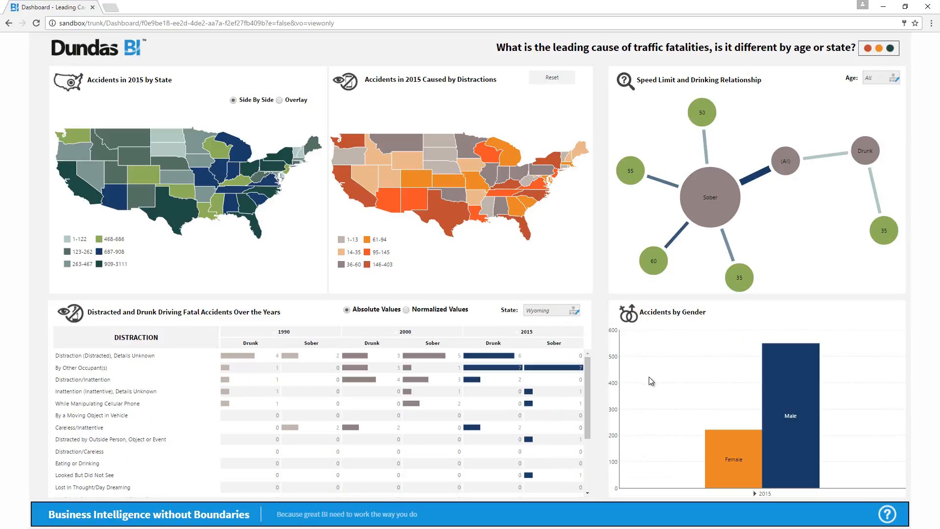
- Drill the Accidents by Gender chart into 2015 quarters and the months of Quarter 3, and drill back up to quarters
click(785, 390)
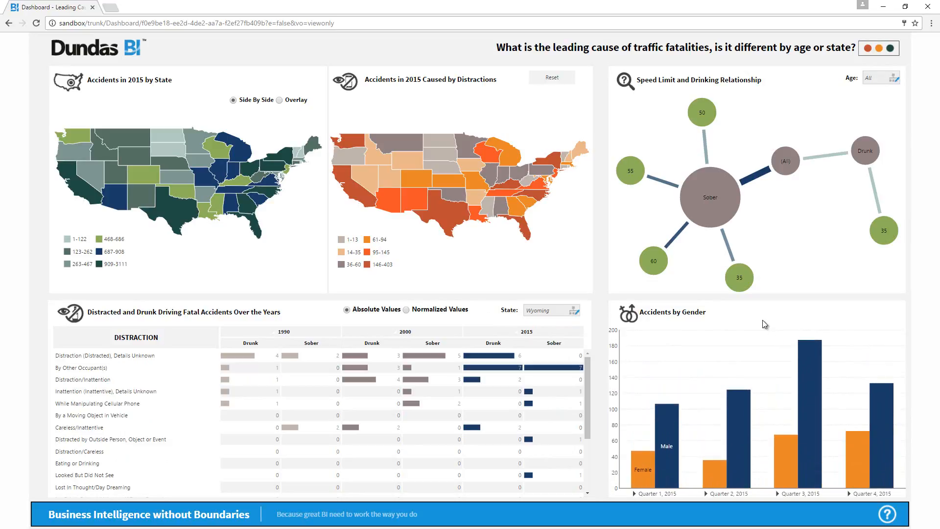
click(806, 359)
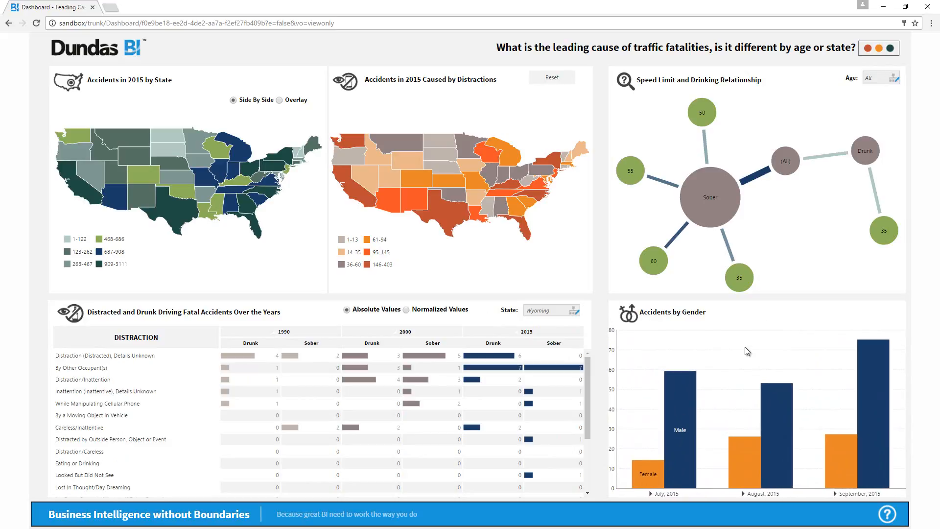
right_click(732, 350)
click(751, 360)
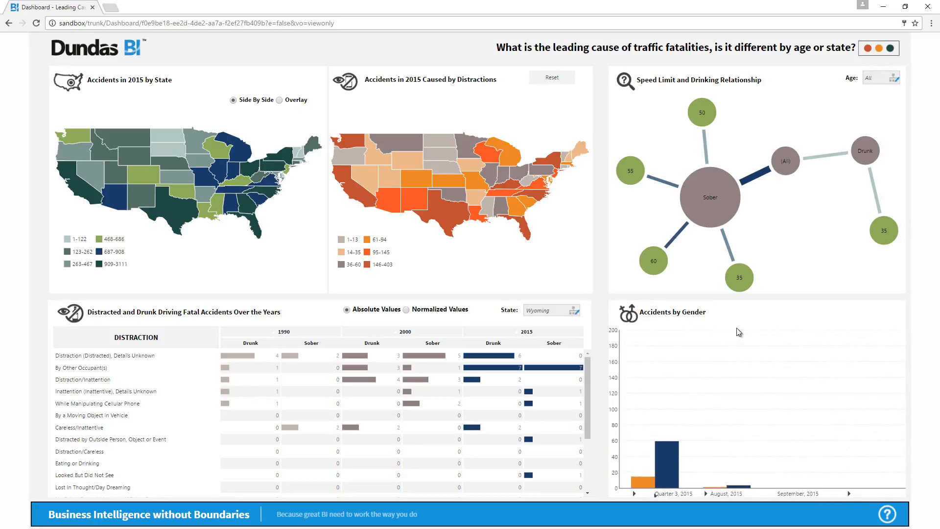
- Drill the Accidents by Gender chart from quarters down to the Month level
right_click(727, 341)
click(745, 359)
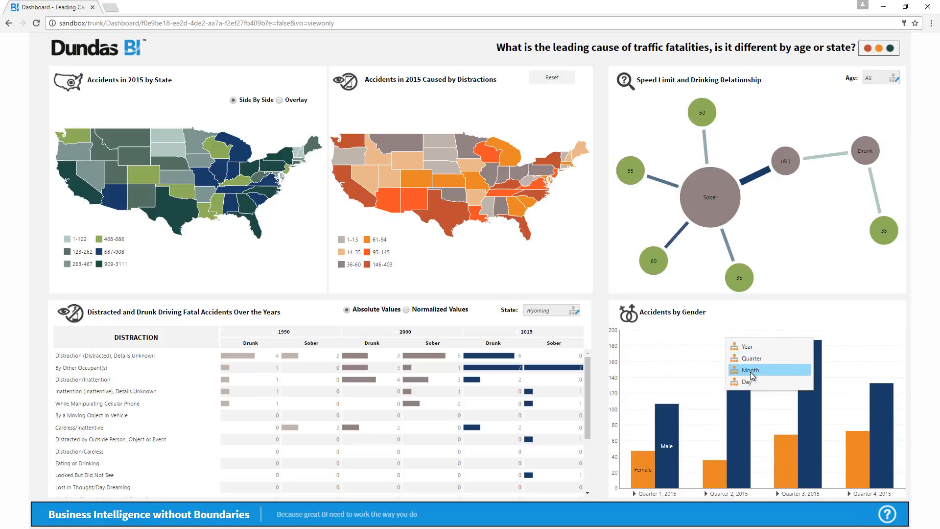
click(749, 372)
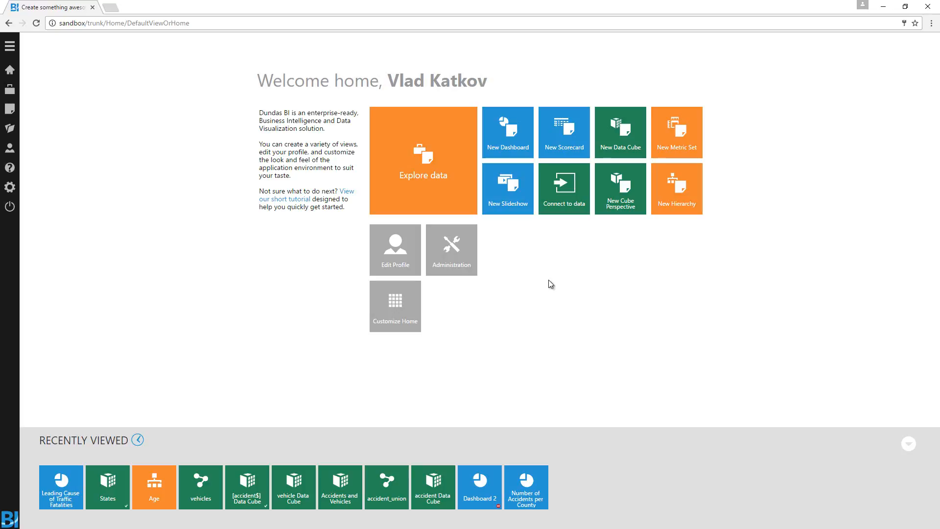
- Check the accident and vehicle workbooks in File Explorer's union folder, and start a data connector in Dundas BI with Microsoft Excel as provider
key(alt+Tab)
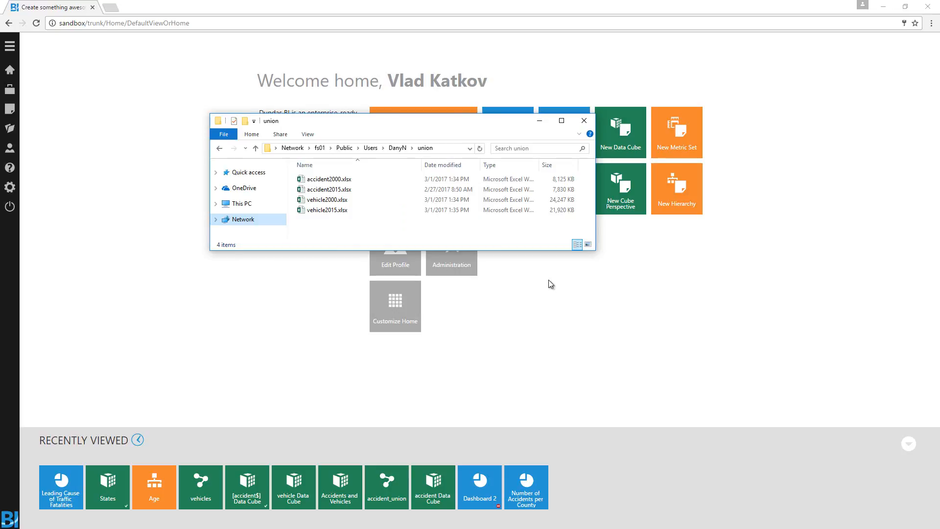
click(548, 284)
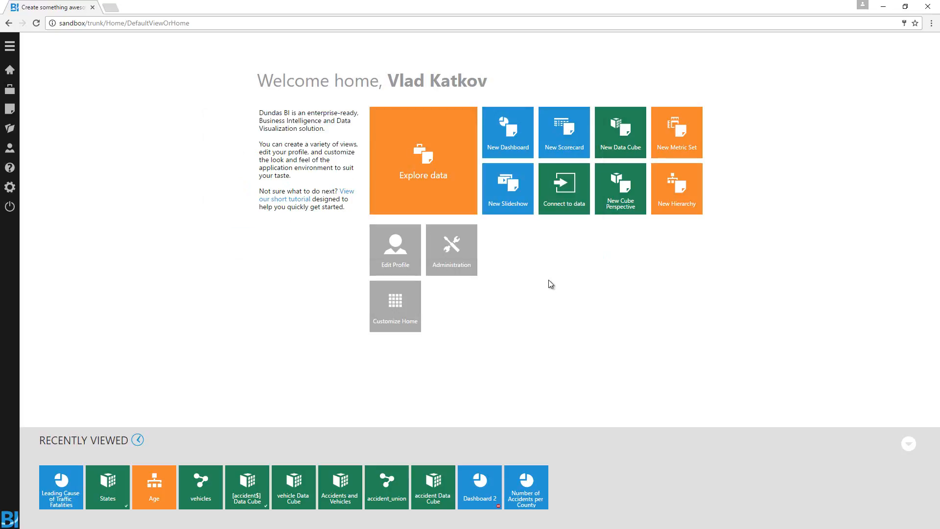
click(568, 193)
click(146, 146)
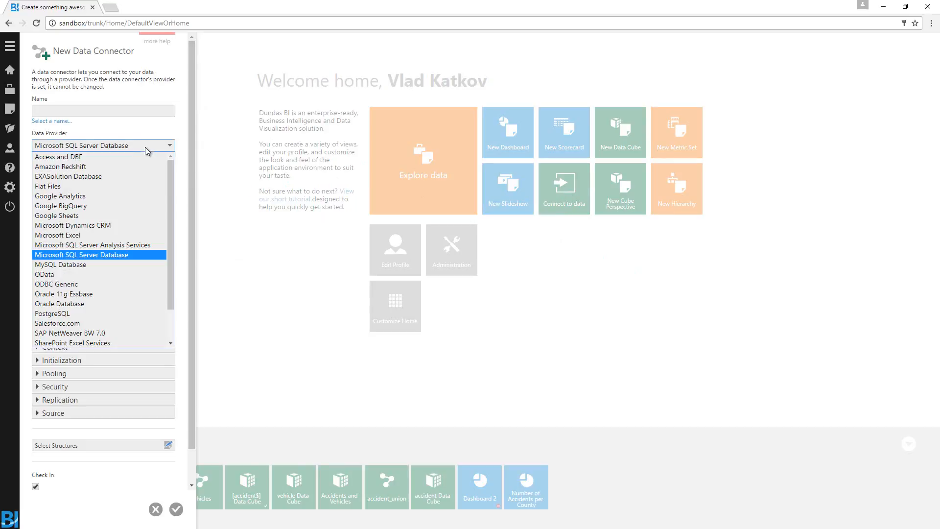
click(86, 234)
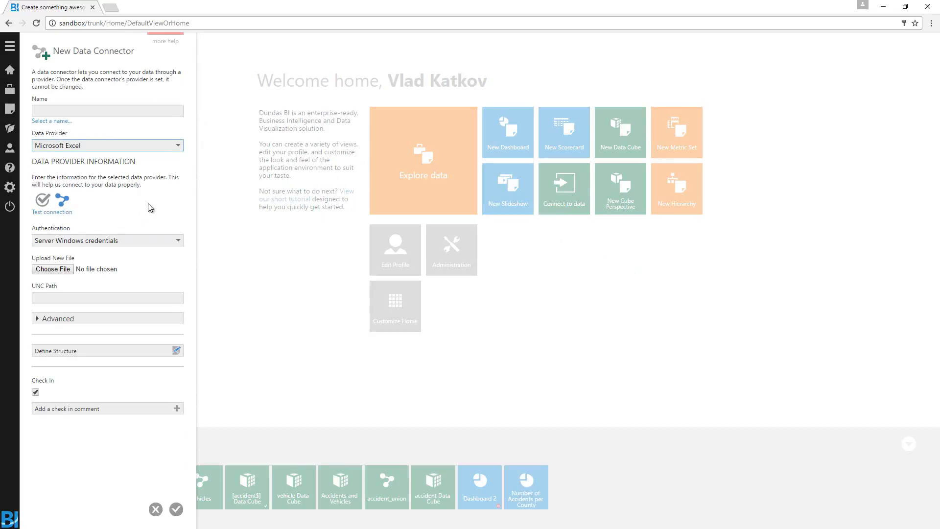
- Point the connector's UNC path to accident*.xlsx in the network union folder, name the connector accident, and save it
click(113, 300)
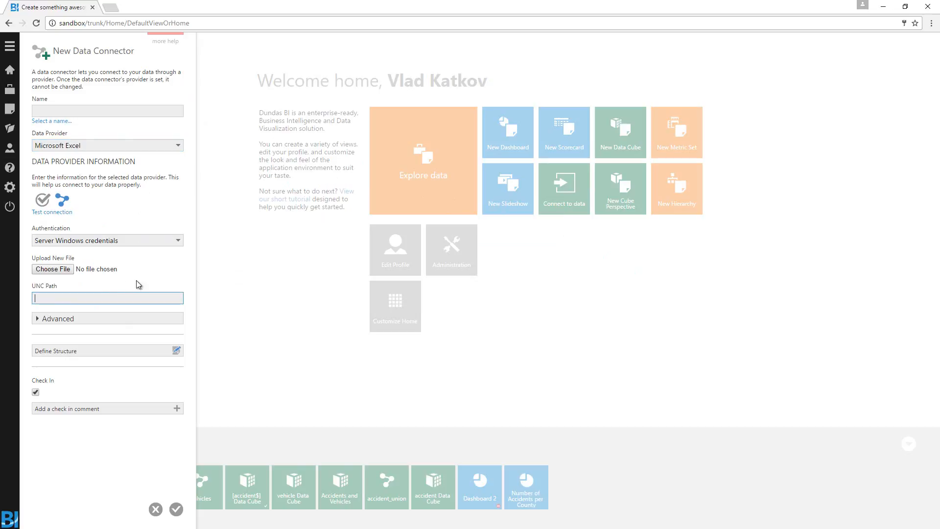
text(\\fs01\Public\Users\DanyN\union\accident*.xlsx)
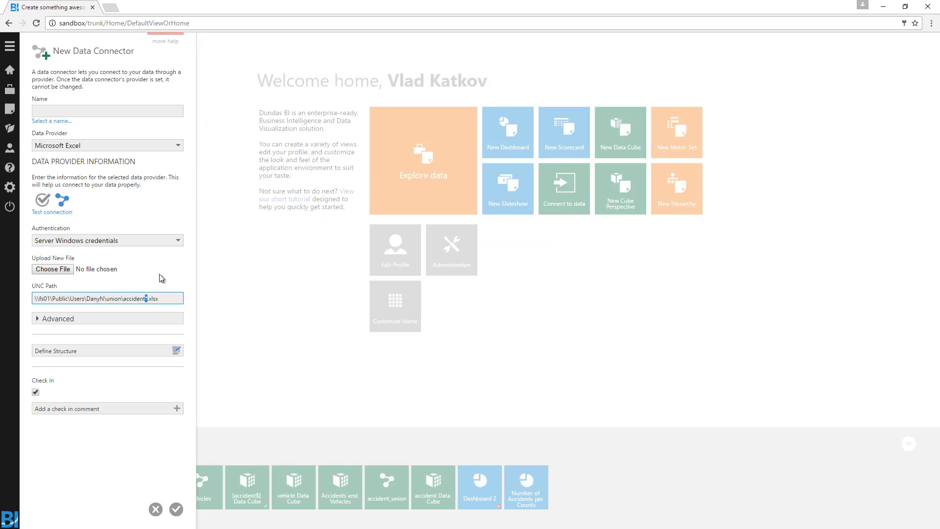
click(59, 121)
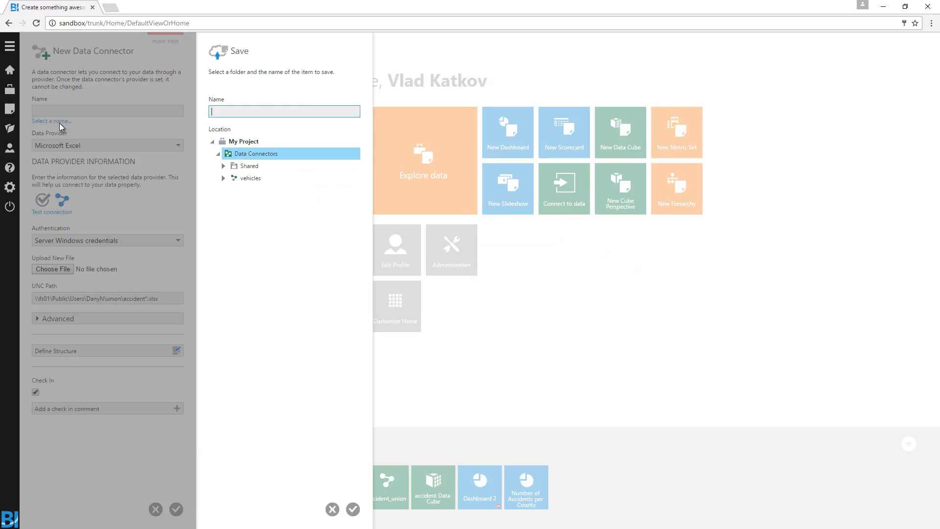
text(accident)
key(Return)
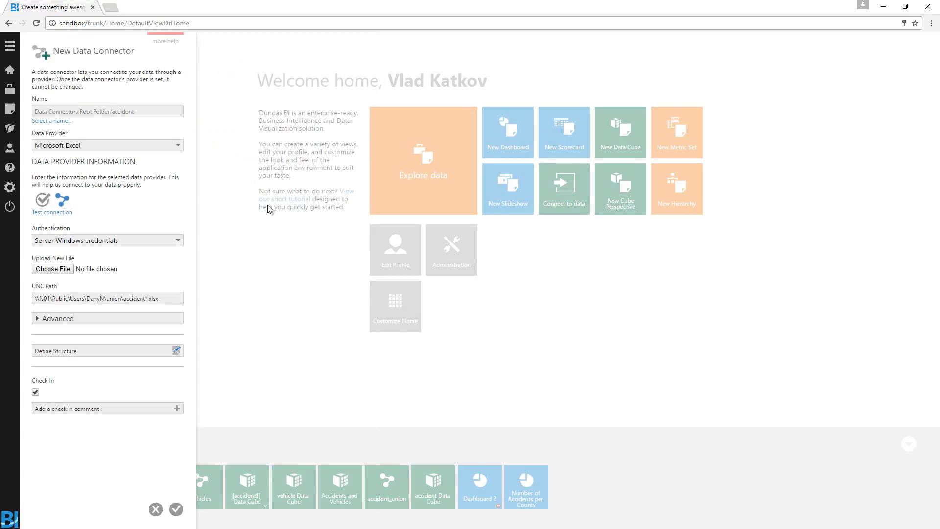
click(176, 509)
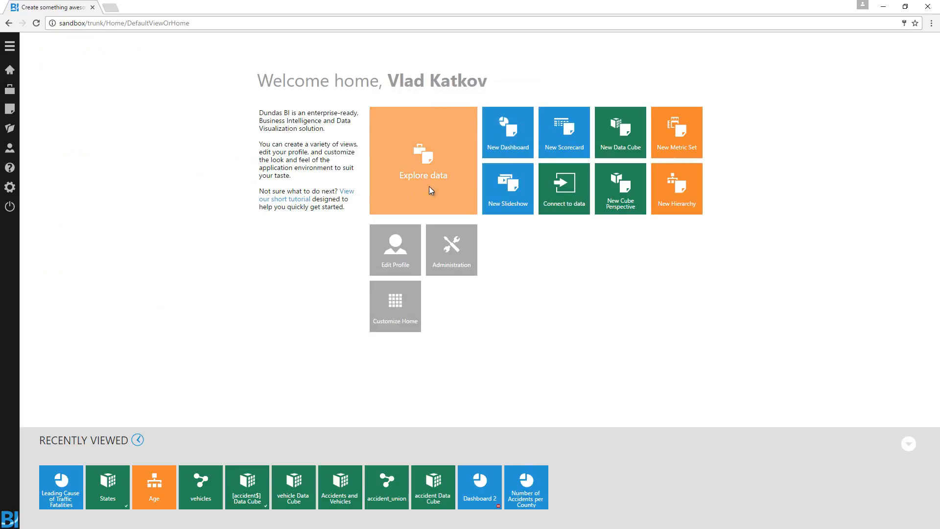
- Create a new data cube from the [accident$] structure of the accident data connector
click(611, 136)
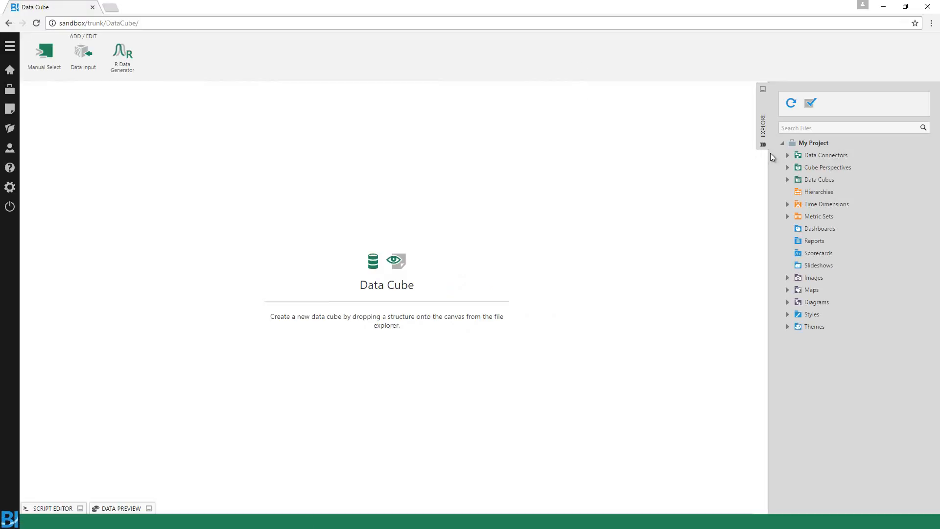
click(786, 155)
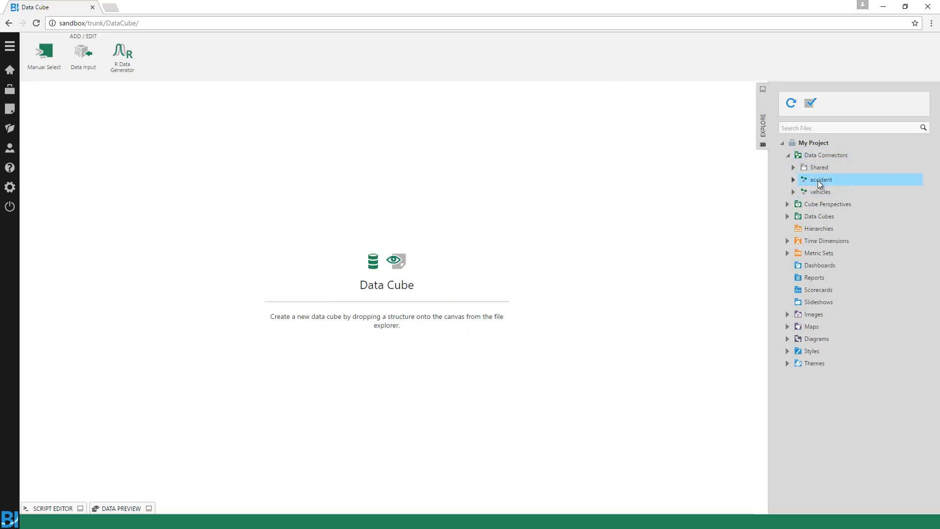
click(790, 180)
drag(811, 195, 411, 212)
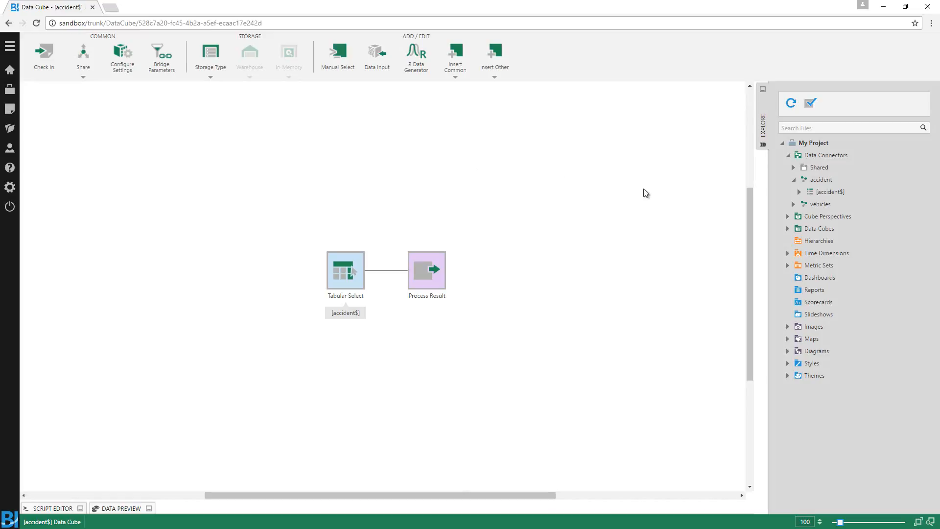
- Add the [vehicle$] structure from the vehicles connector to the cube and join it with [accident$]
click(794, 204)
drag(808, 216, 327, 349)
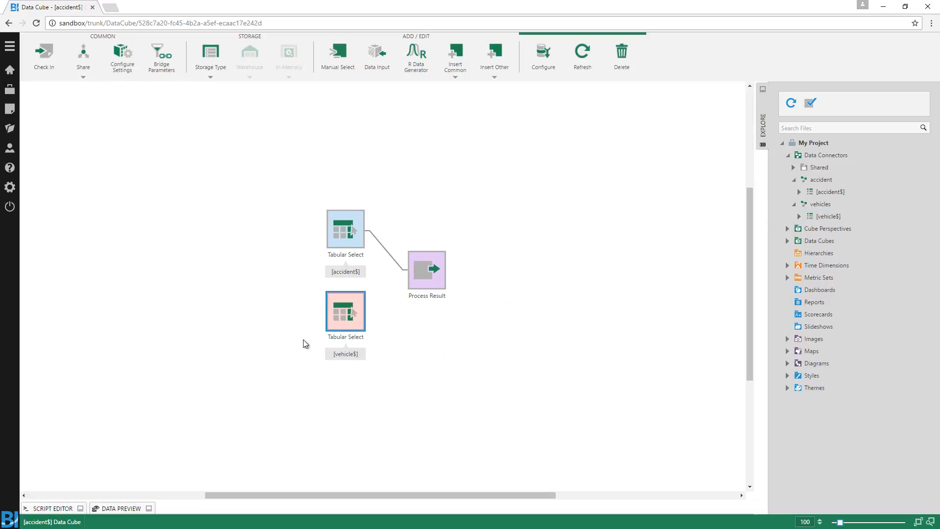
drag(345, 277, 345, 229)
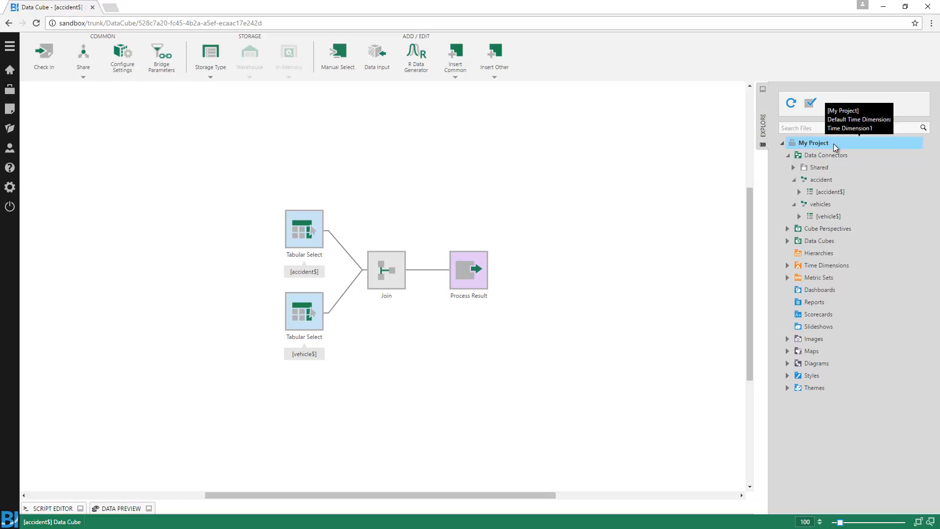
- Make Gartner17 the active project and open its States data cube
click(11, 91)
click(312, 88)
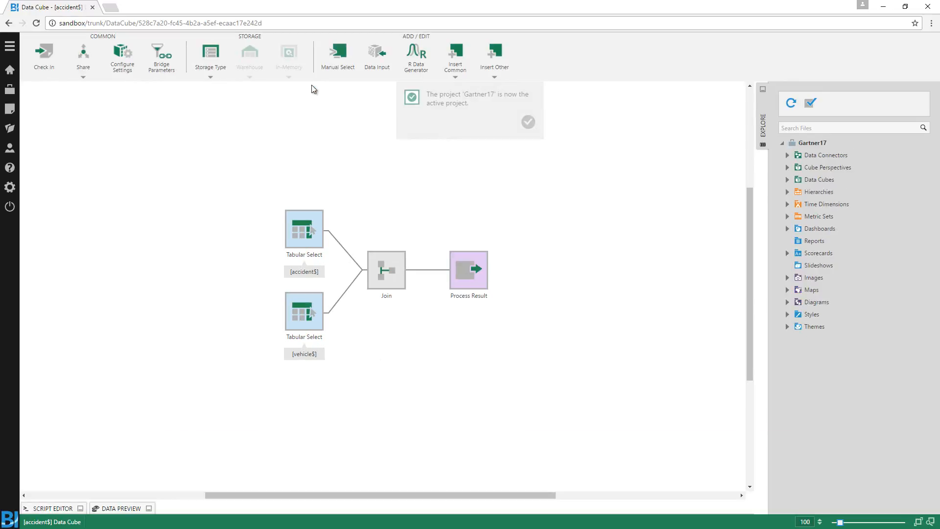
click(529, 123)
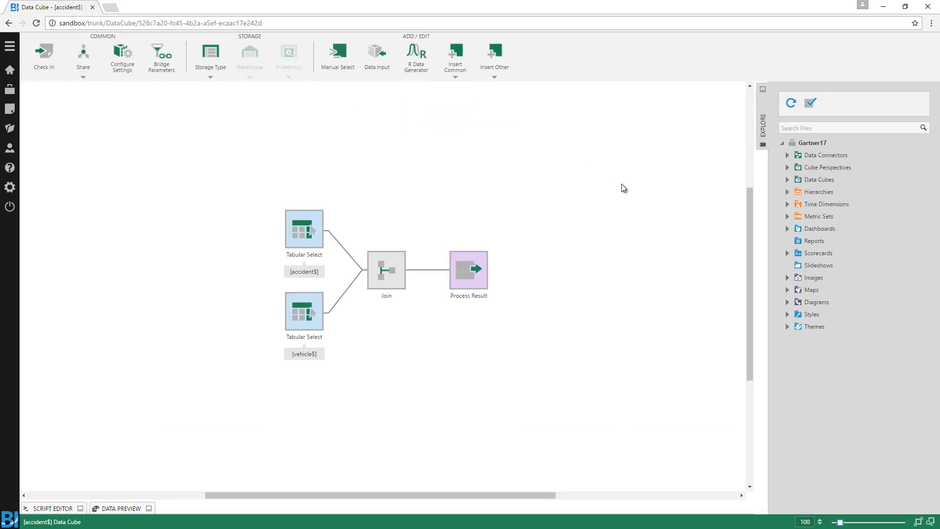
click(788, 180)
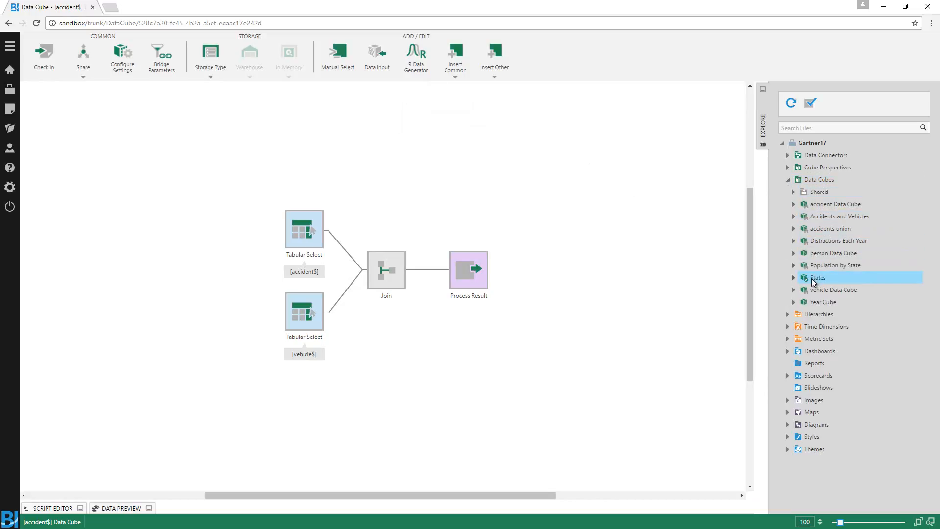
click(815, 278)
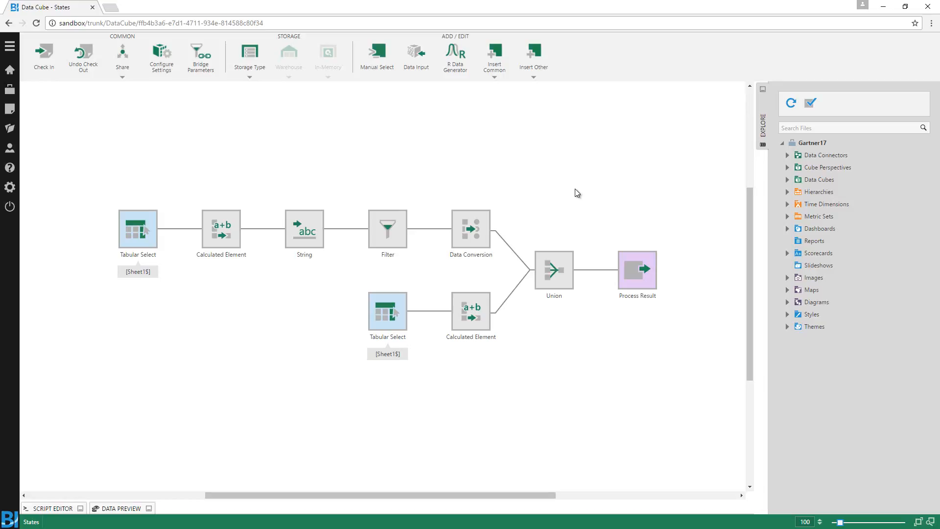
- Review the string function applied to the State Code element in the String transform, leaving its settings as they are
double_click(302, 225)
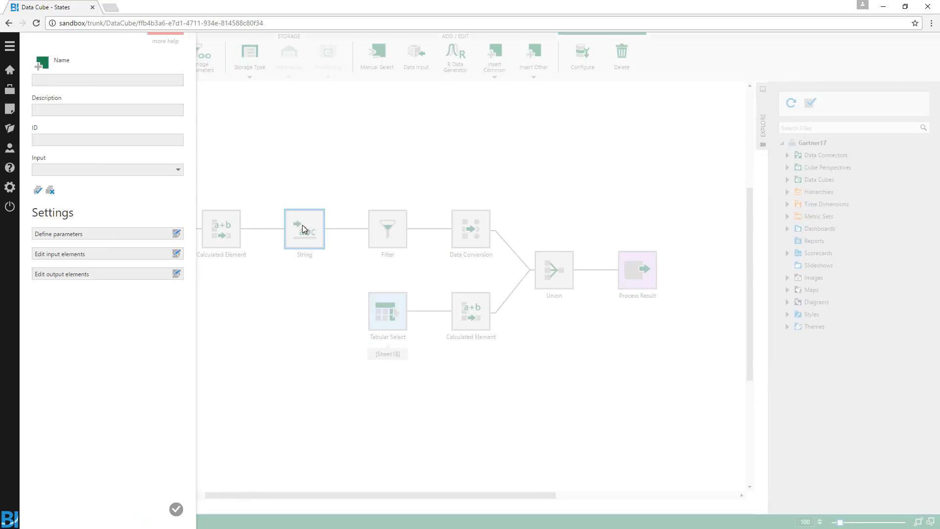
click(176, 194)
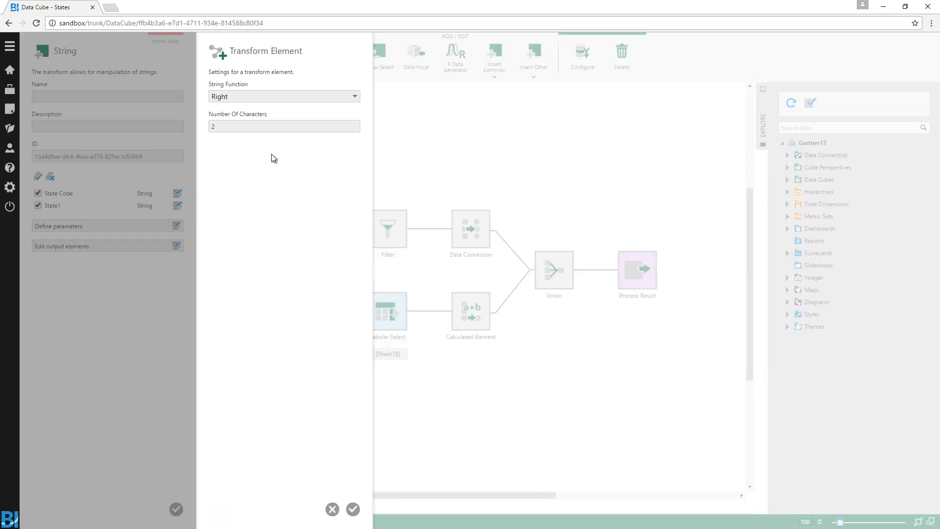
click(423, 167)
click(529, 140)
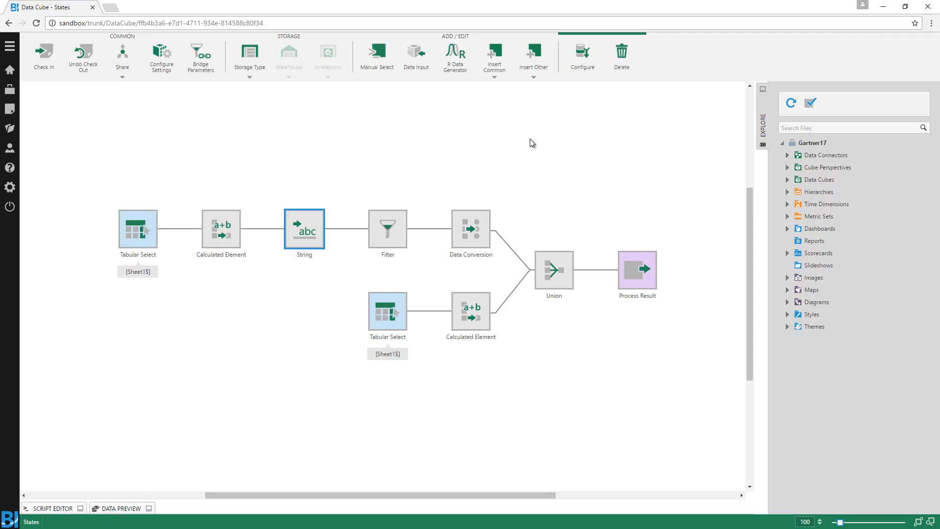
- Review the calculated elements defined in the Calculated Element transform of the lower branch
click(472, 314)
double_click(471, 314)
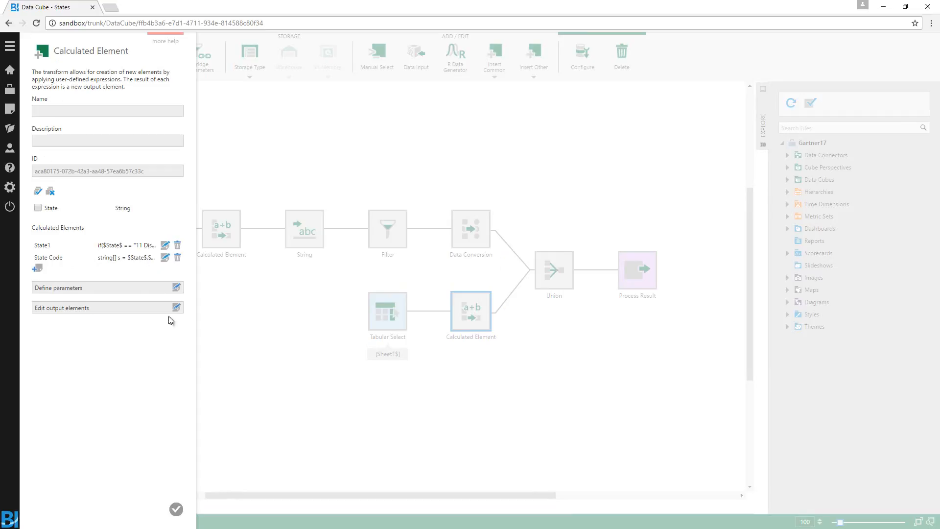
click(174, 509)
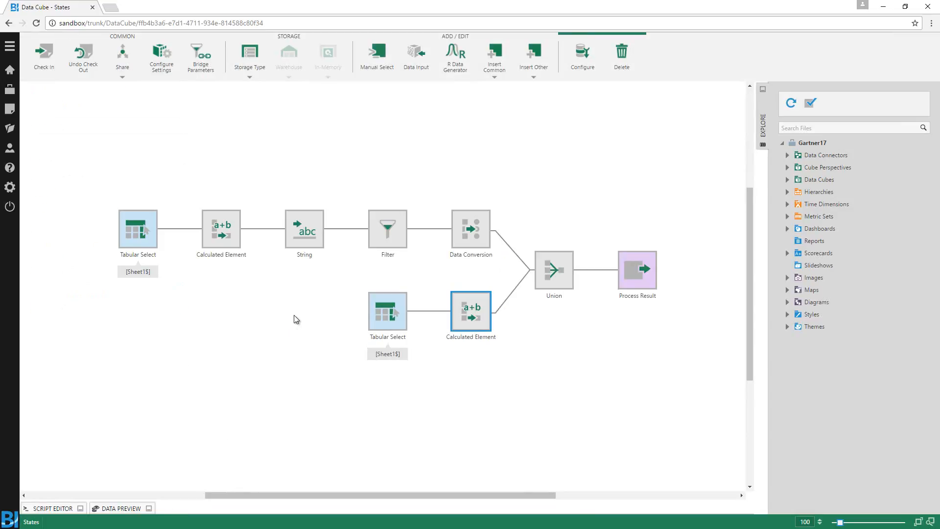
- Preview the data after each transform in the States cube's upper branch, and the process result of the Accidents and Vehicles cube
click(144, 226)
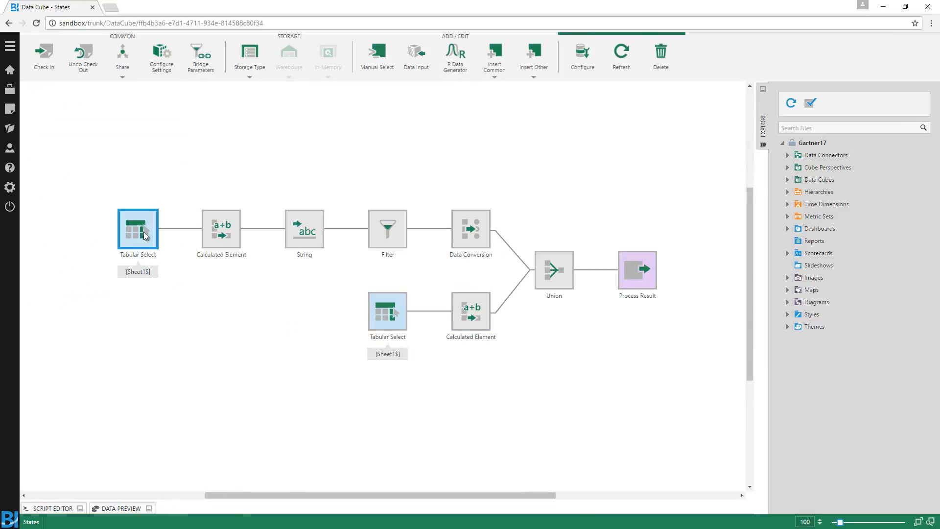
click(128, 508)
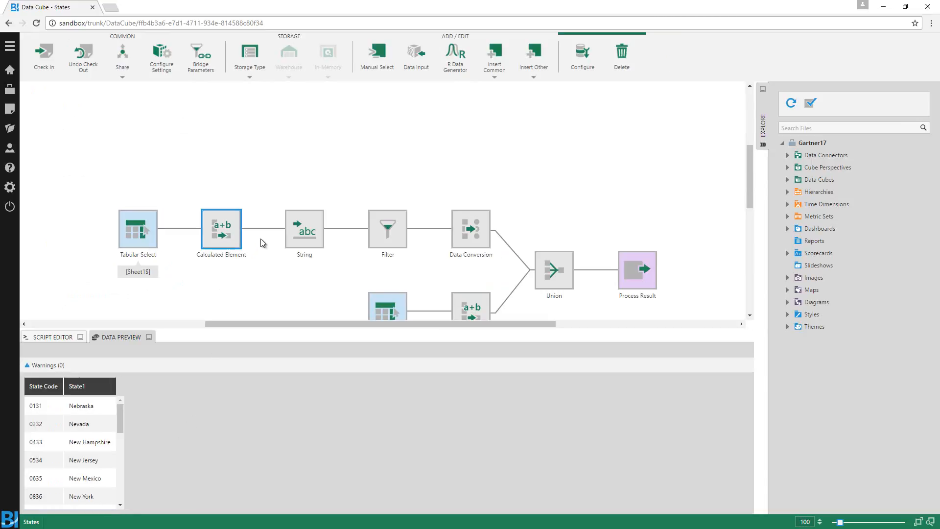
click(308, 239)
click(384, 234)
click(457, 232)
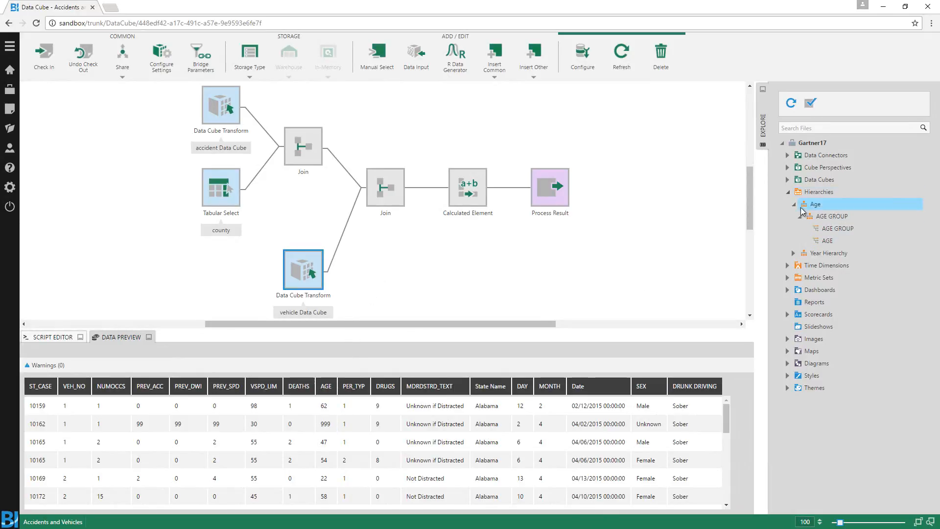
click(547, 192)
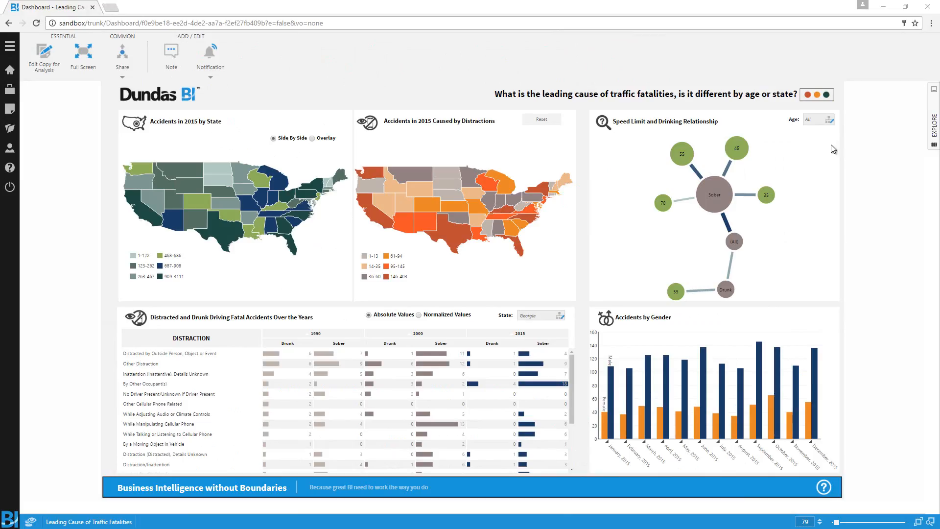
- Filter the traffic fatalities dashboard to the LT 50 age group and show the distraction table as normalized values
click(814, 119)
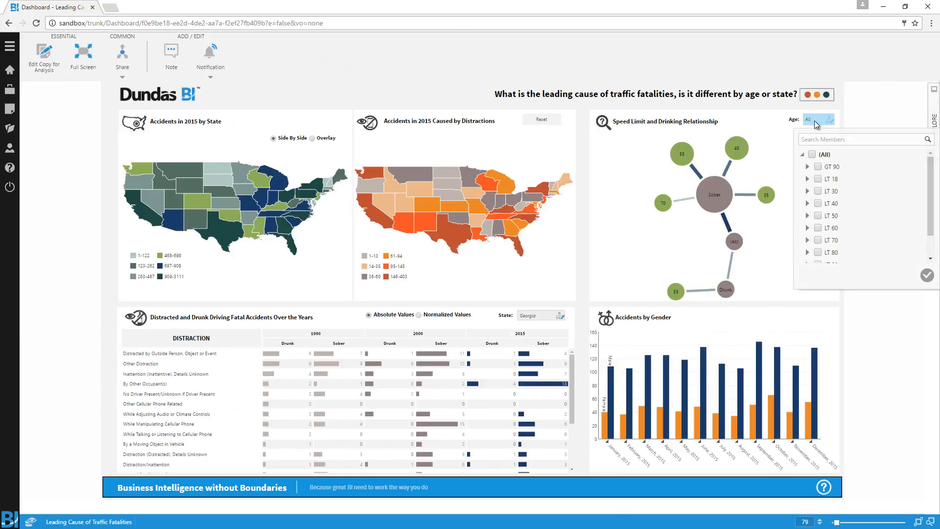
click(817, 216)
click(850, 122)
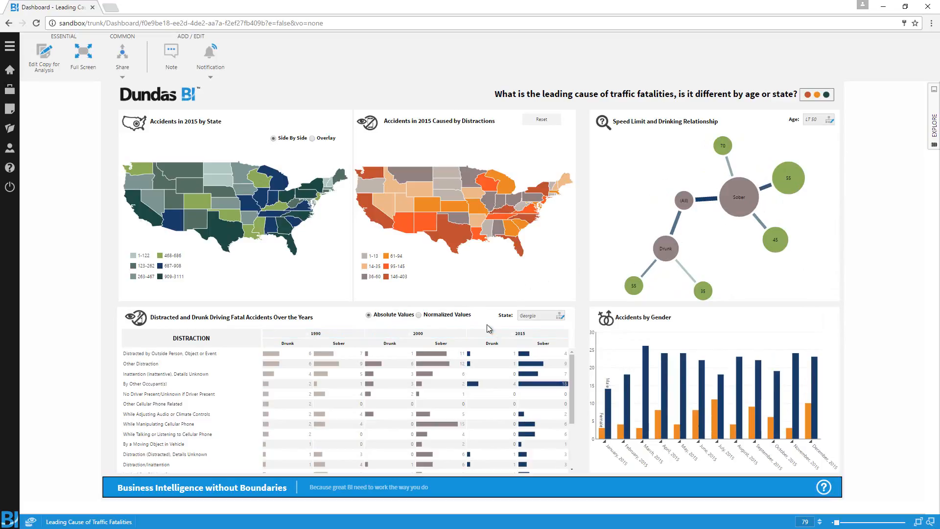
click(430, 315)
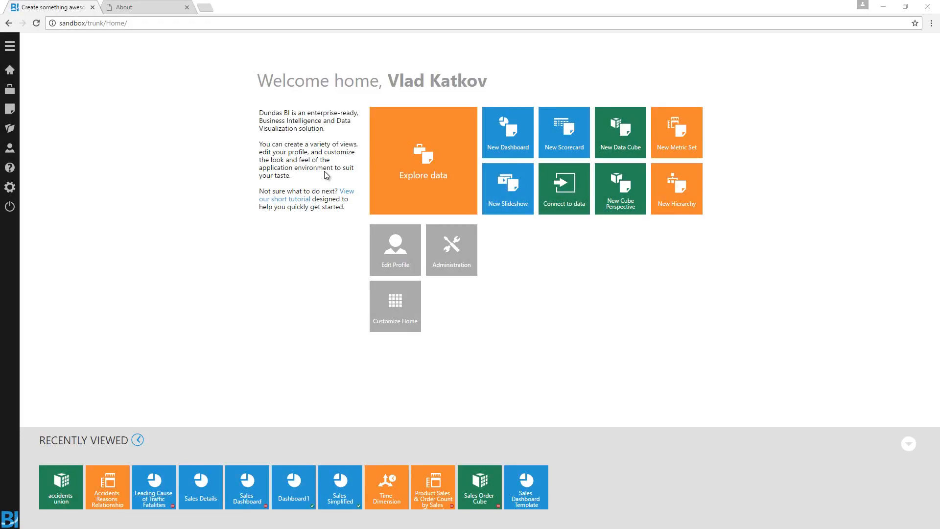
- Start a new metric set from the Accidents and Vehicles data cube with the DRUNK DRIVING dimension on rows
click(407, 157)
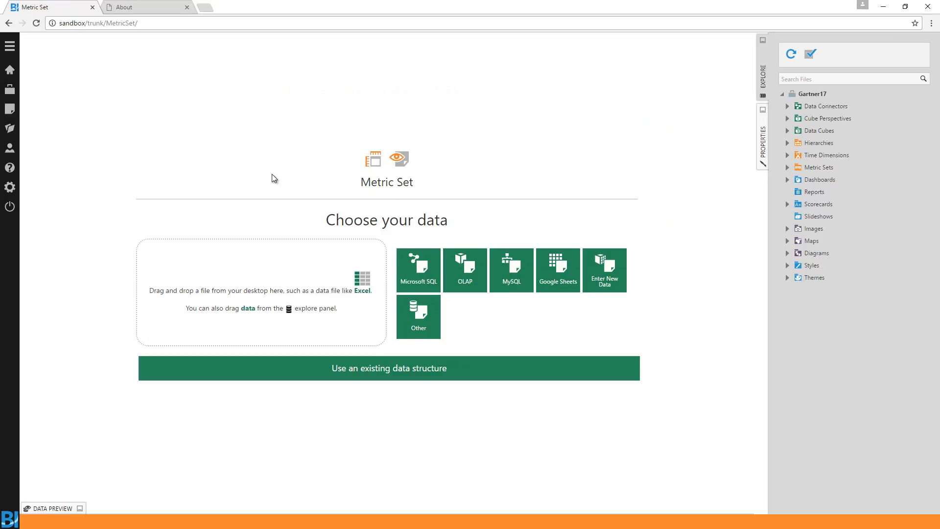
click(787, 130)
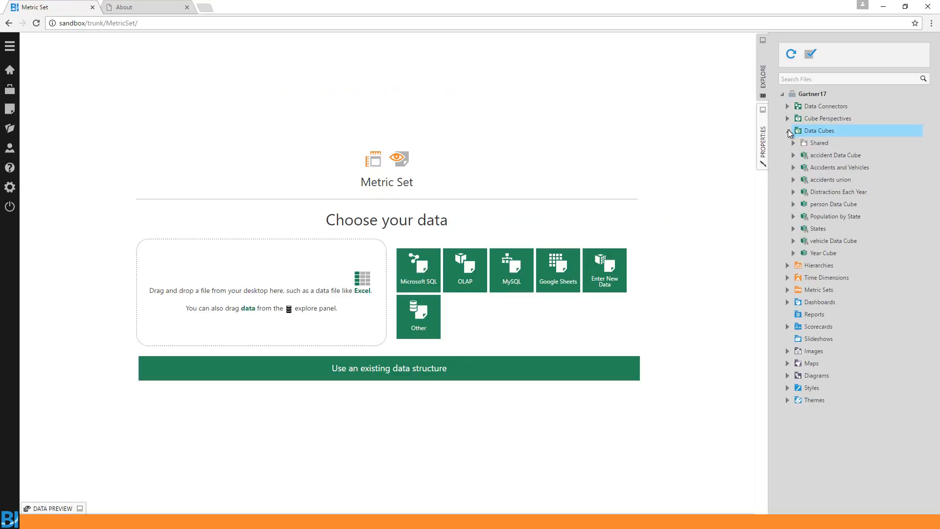
click(794, 167)
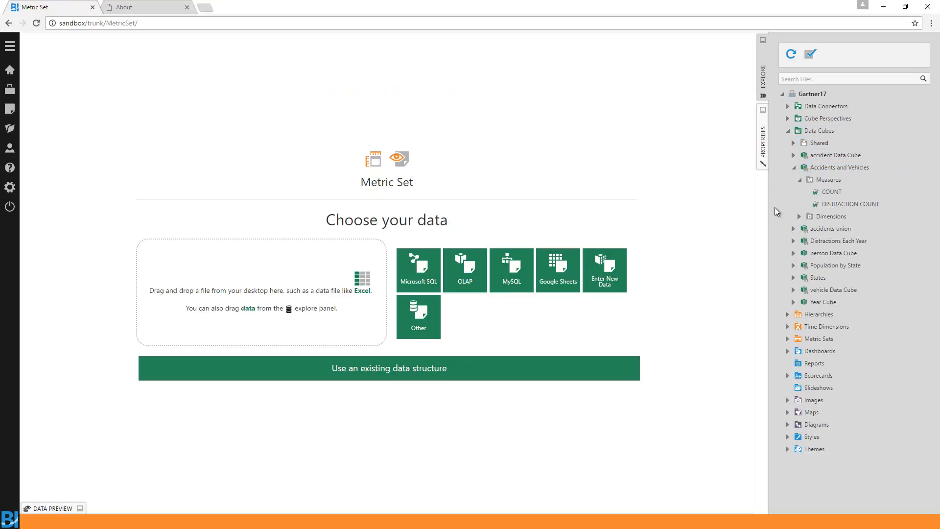
click(798, 216)
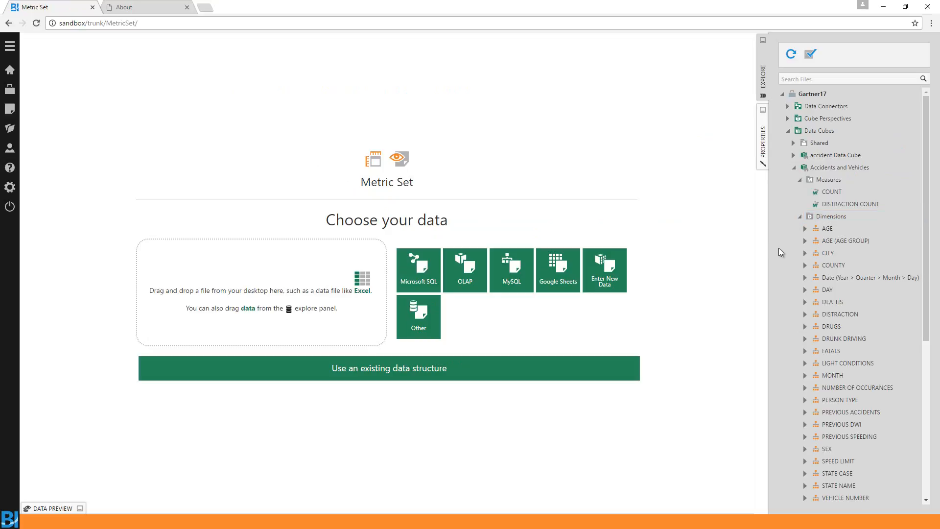
drag(847, 339, 352, 211)
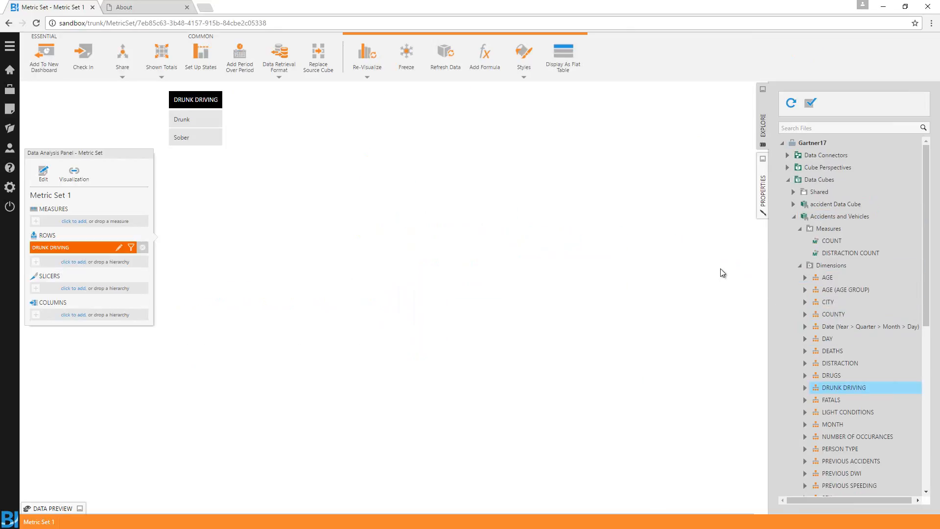
- Add SPEED LIMIT to the metric set's rows, STATE CASE as a measure, and SEX as a slicer
scroll(911, 274, down, 5)
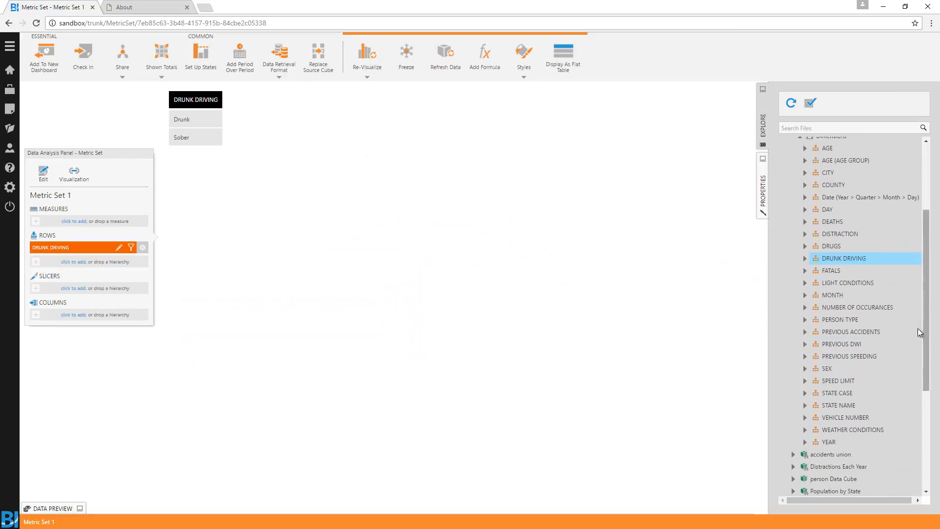
drag(838, 381, 464, 233)
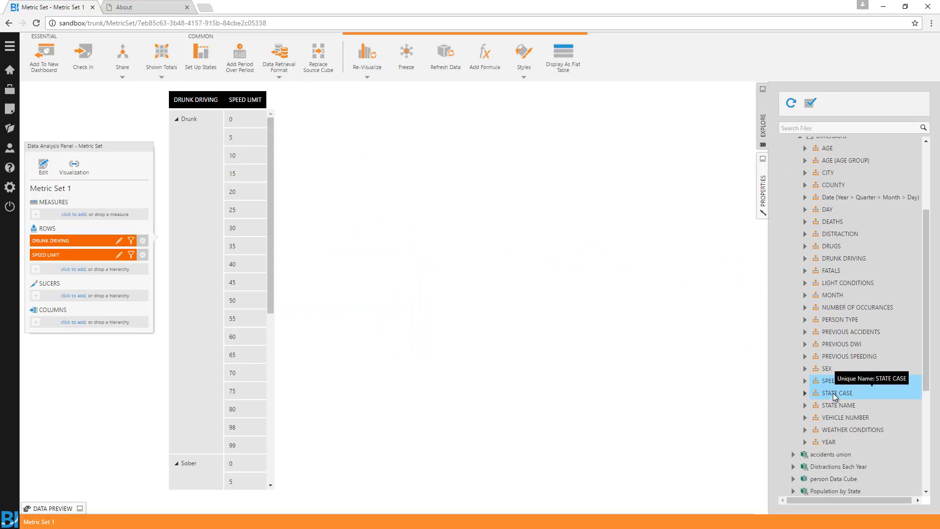
drag(833, 392, 89, 215)
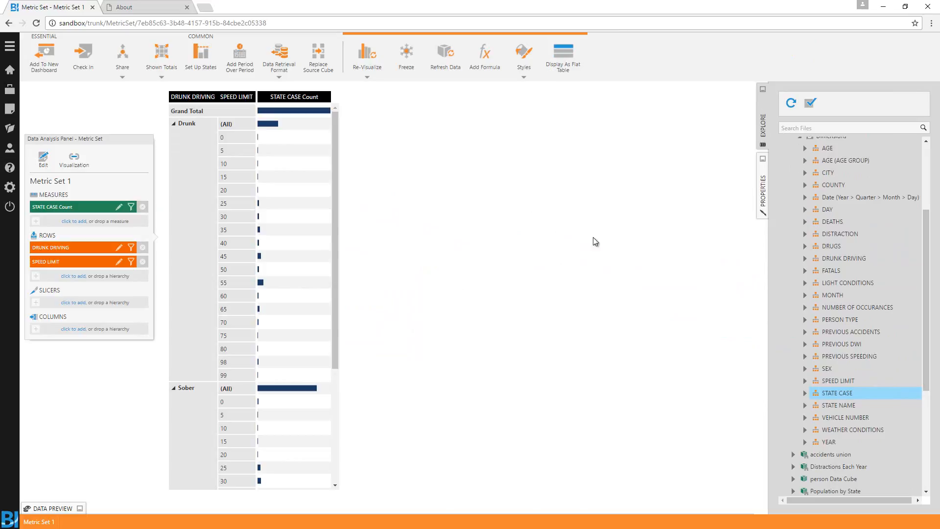
drag(835, 369, 93, 306)
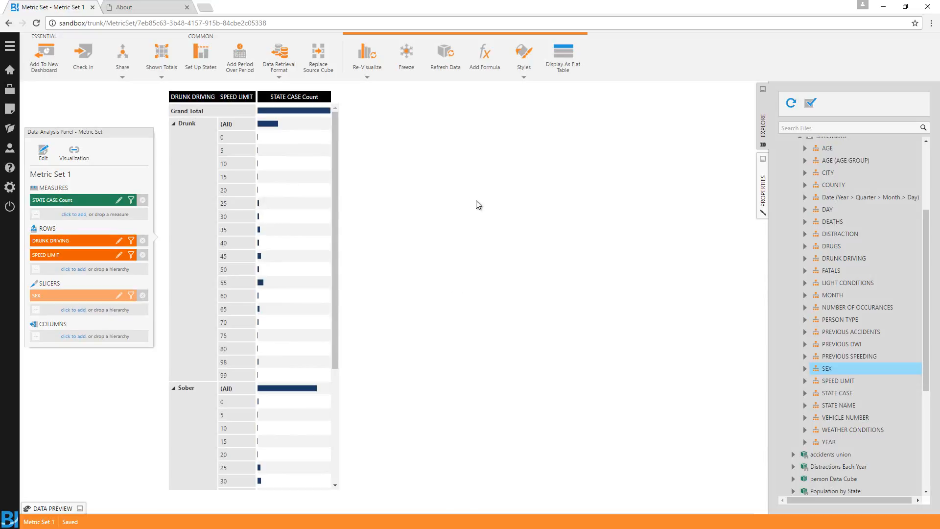
- Re-visualize the metric set as a relationship diagram
click(362, 66)
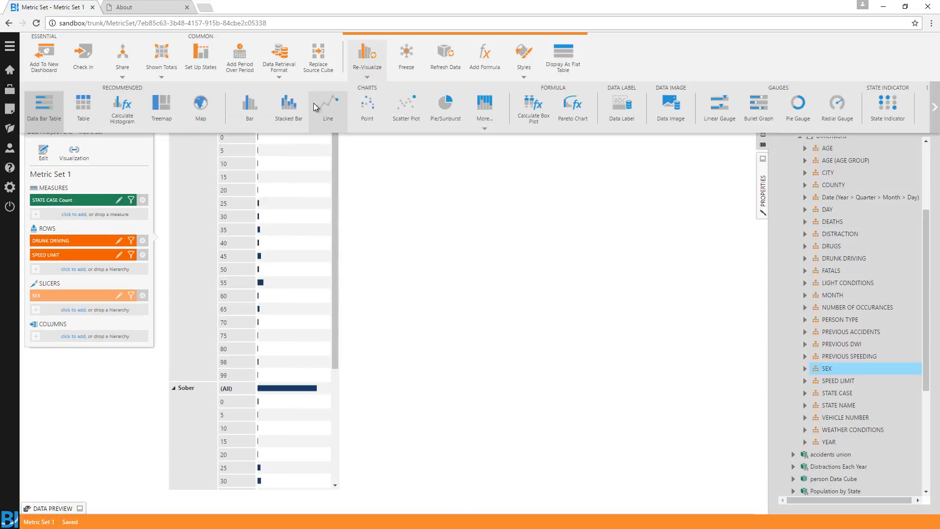
scroll(389, 113, down, 3)
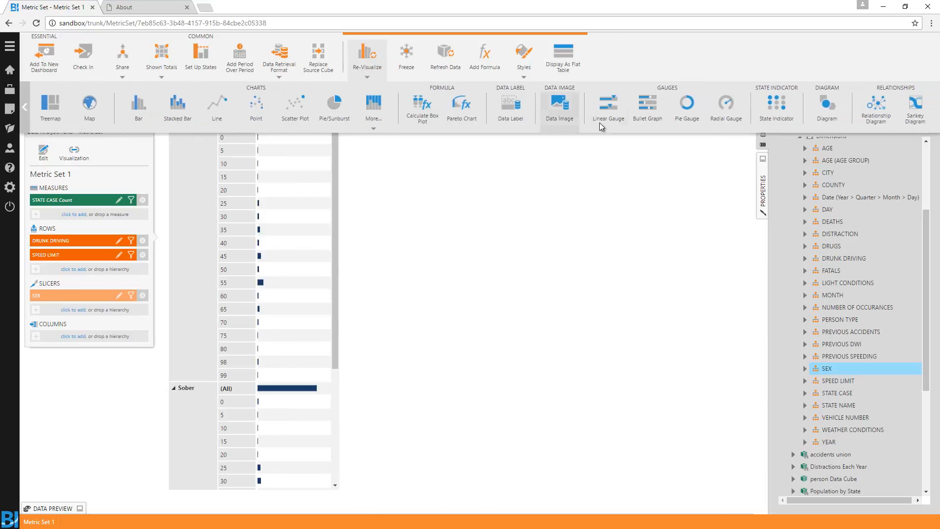
click(863, 116)
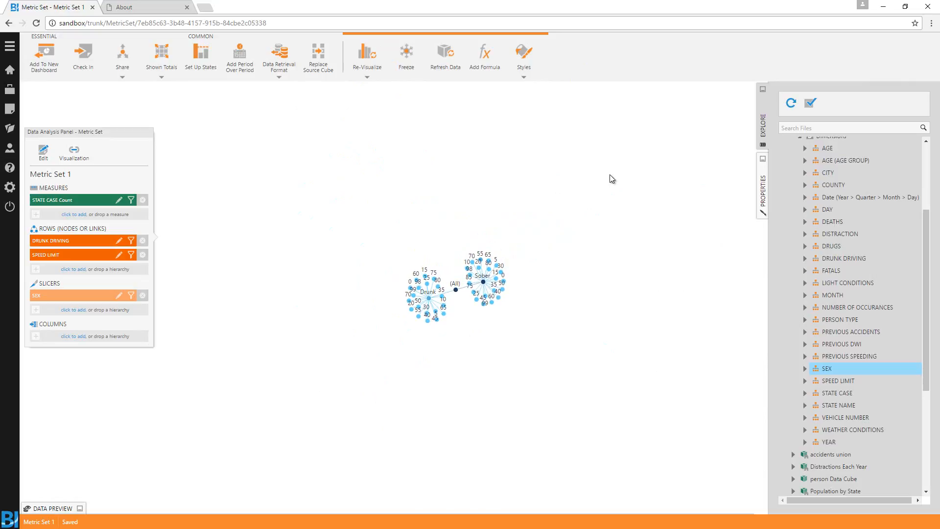
- Limit the metric set to the top 5 results by the STATE CASE Count measure
click(42, 153)
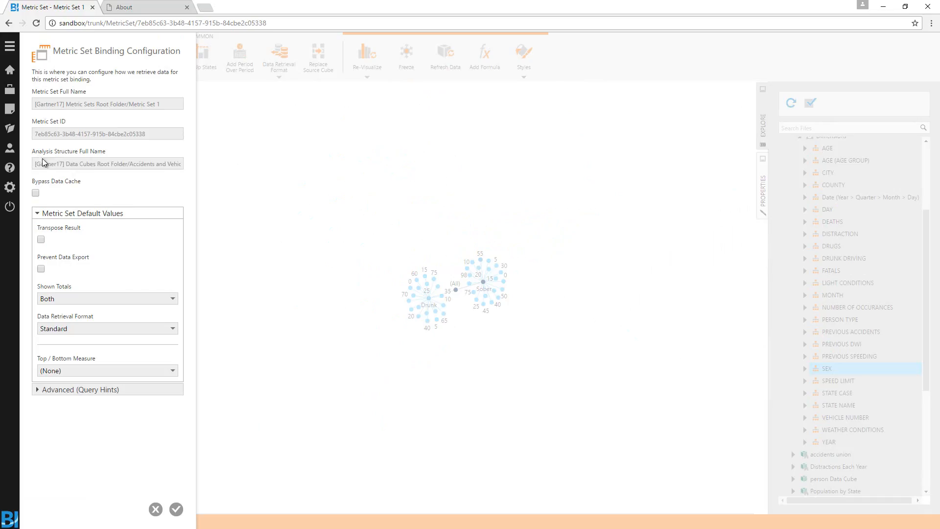
click(67, 371)
click(67, 391)
click(106, 419)
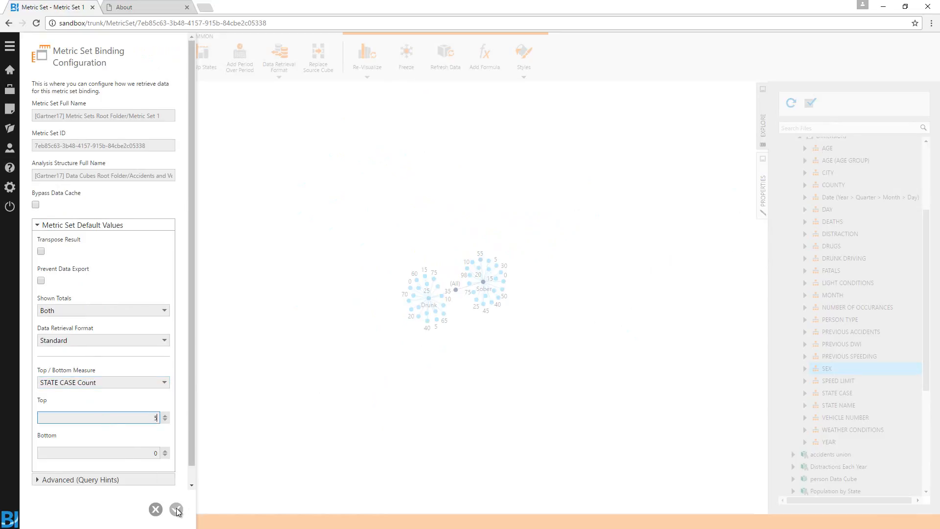
click(177, 509)
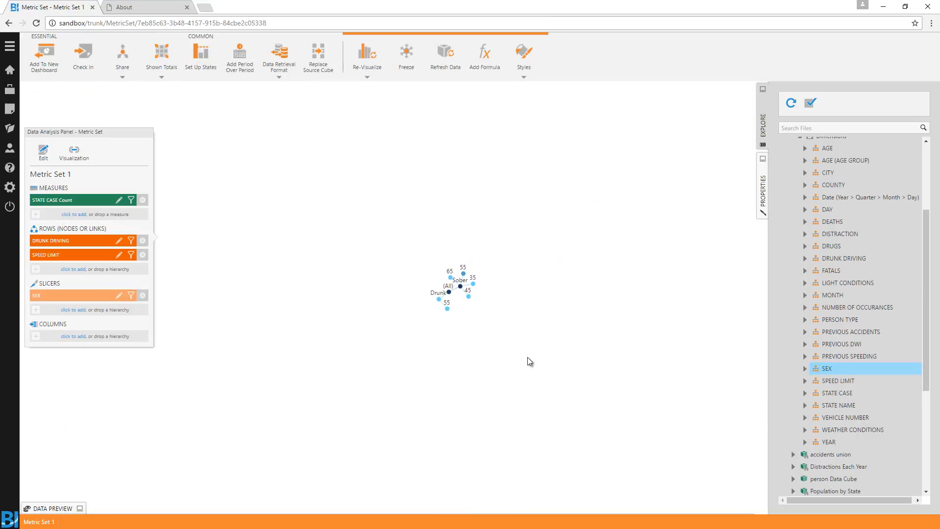
- Bind the width of the relationship diagram's links to STATE CASE Count
scroll(464, 295, up, 5)
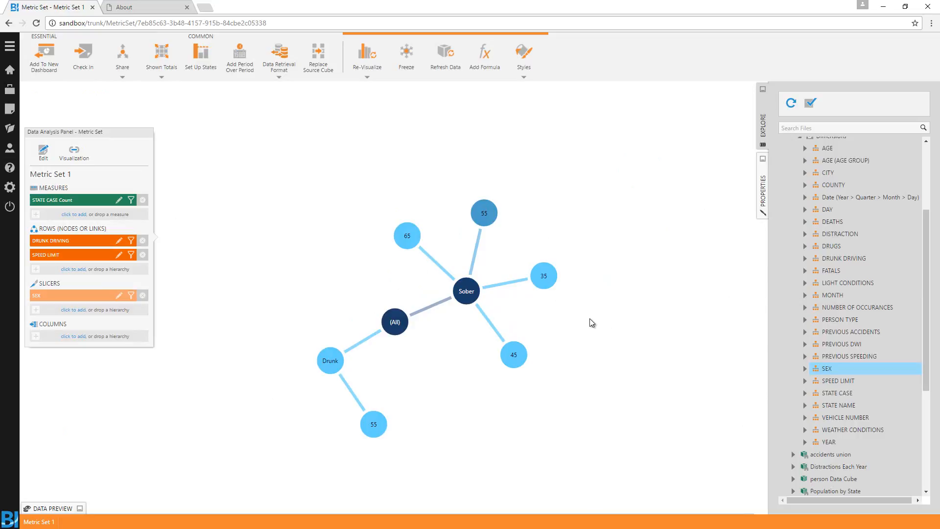
click(74, 153)
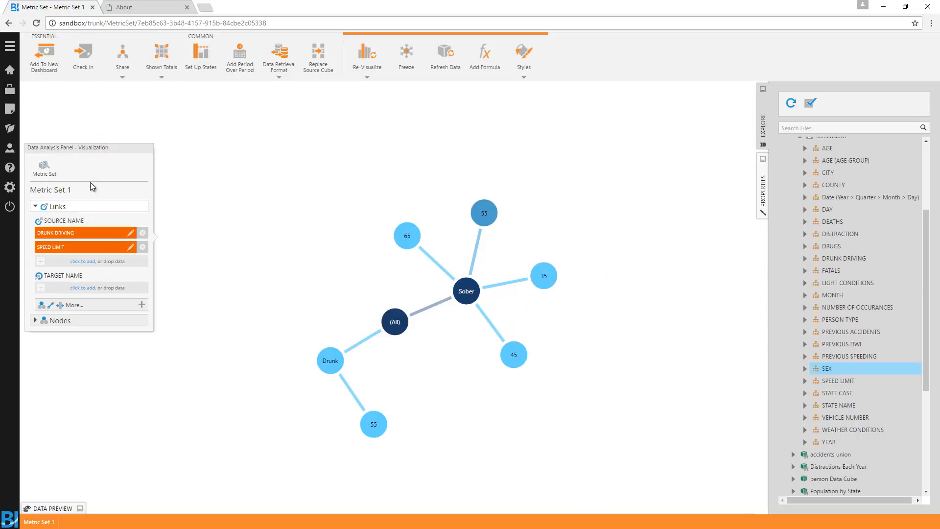
click(67, 305)
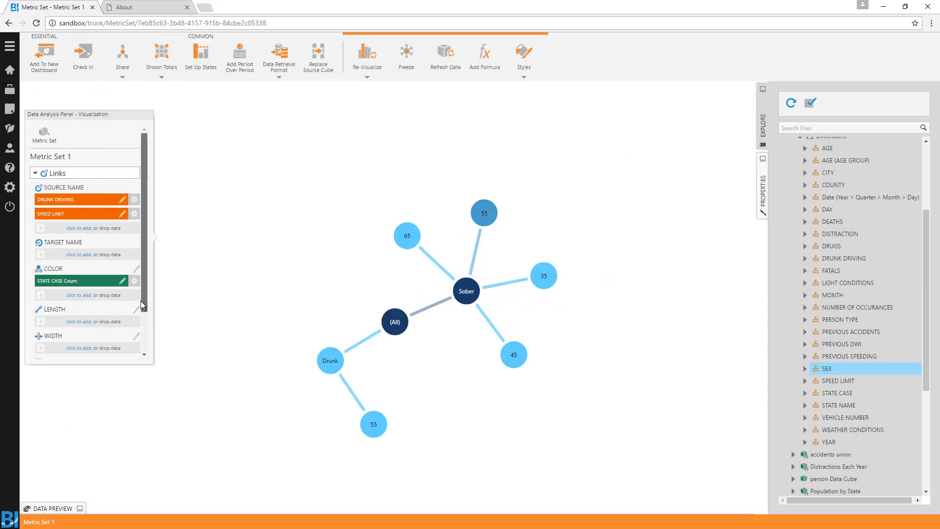
scroll(140, 308, down, 1)
click(77, 318)
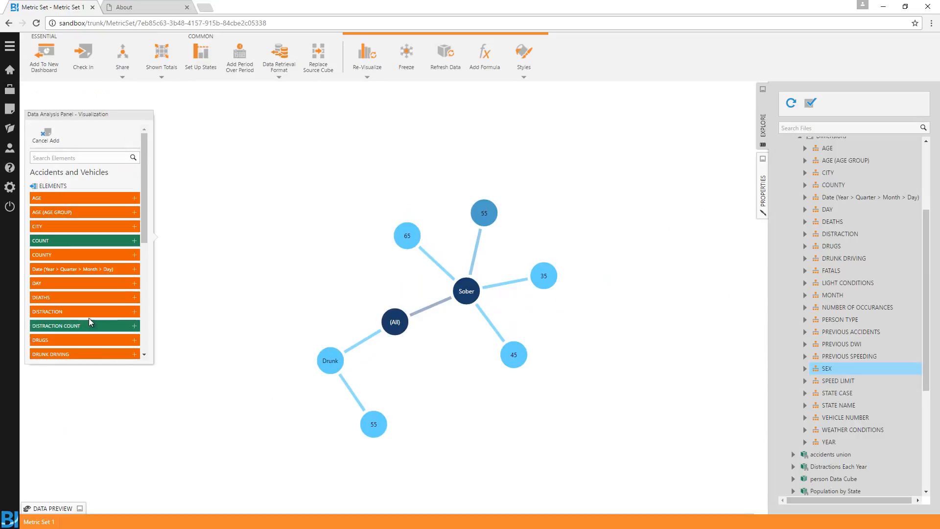
drag(145, 231, 148, 321)
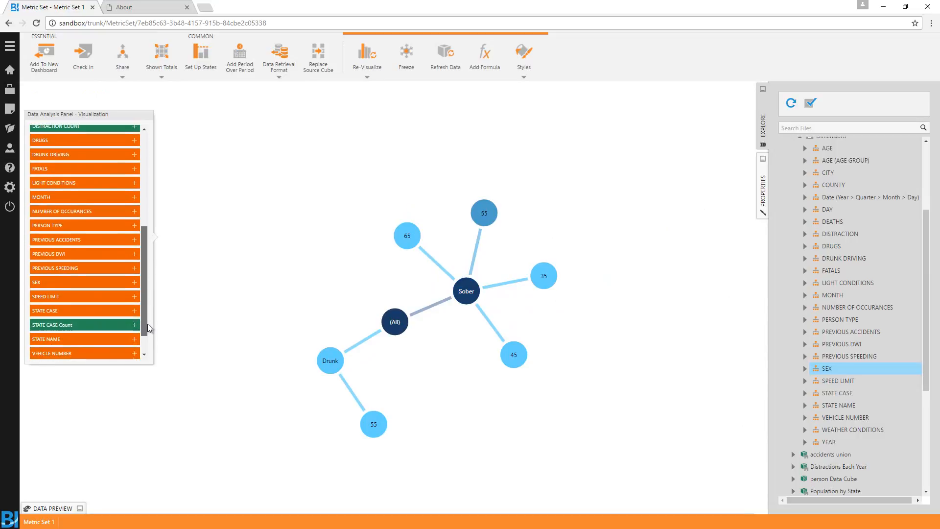
click(126, 305)
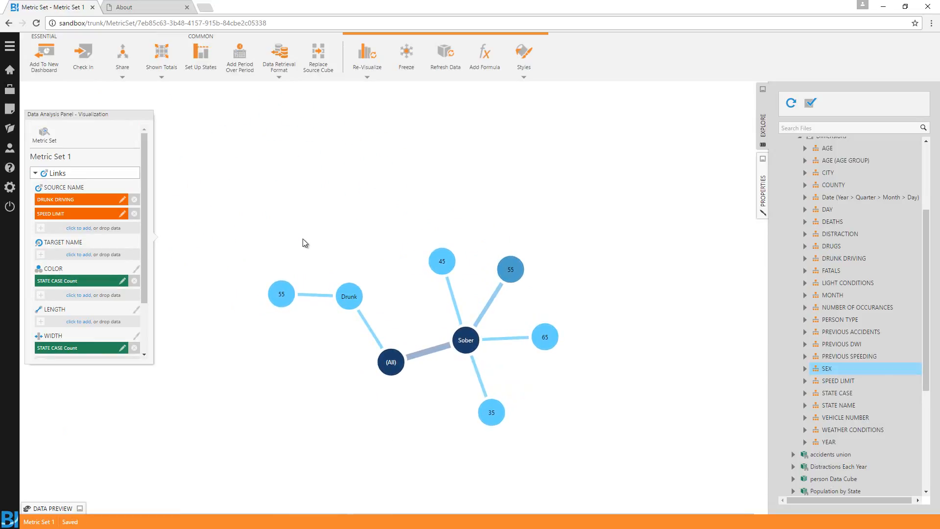
- Review the relationship diagram's main and look properties
click(762, 194)
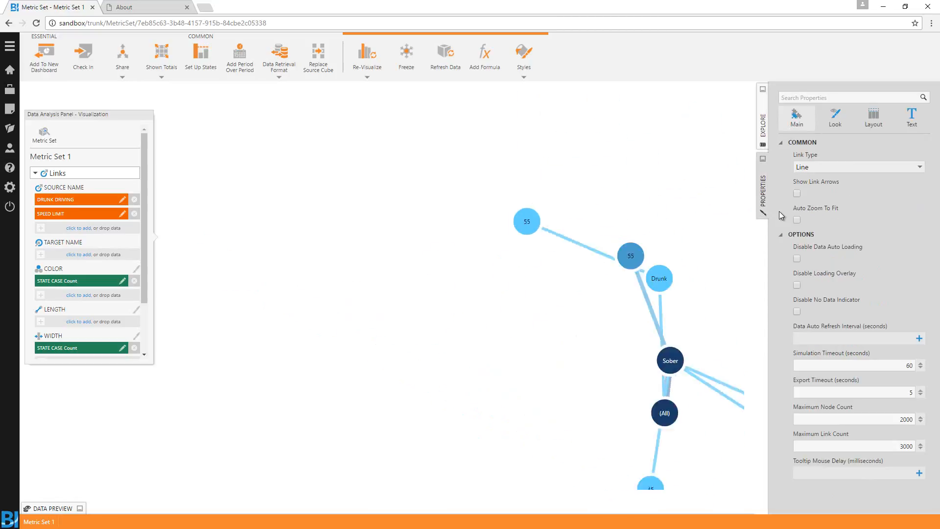
click(835, 118)
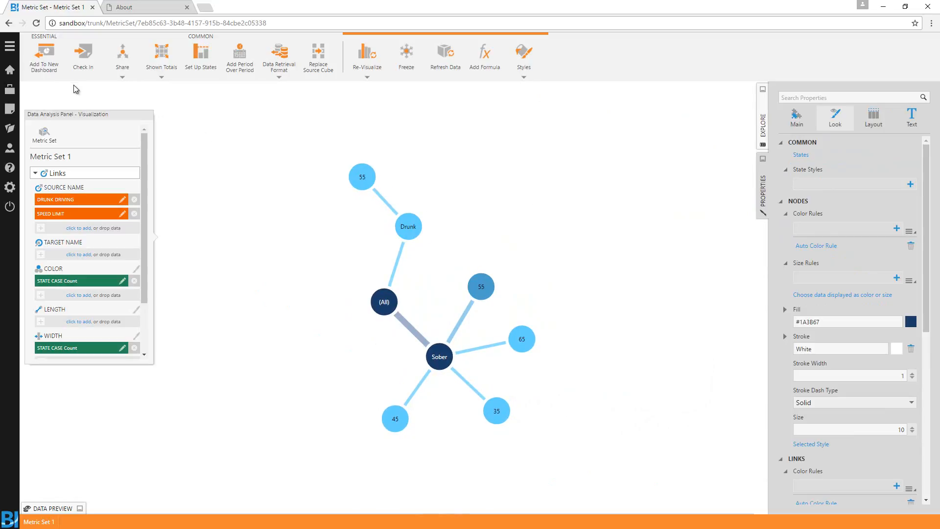
- Add the metric set to a new dashboard, placing the relationship diagram enlarged in the canvas's upper-left area
click(48, 72)
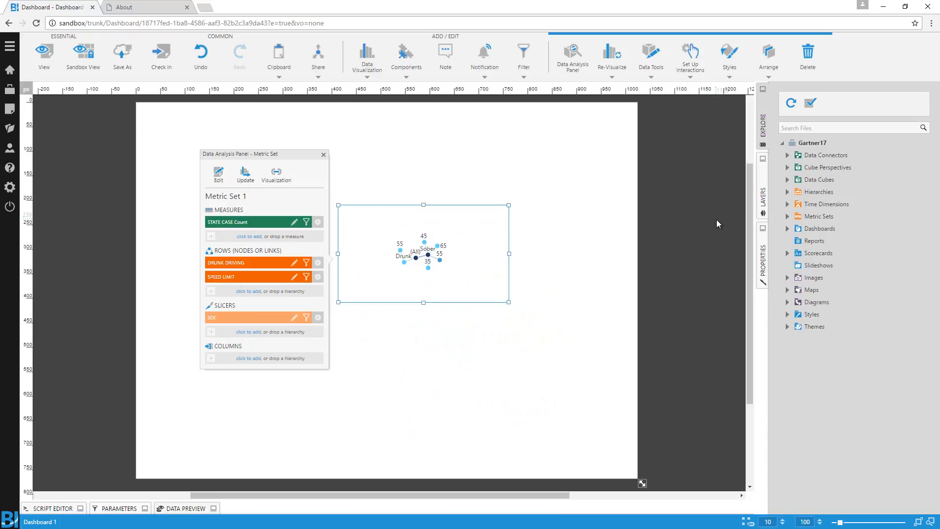
drag(463, 245, 271, 157)
drag(316, 210, 390, 285)
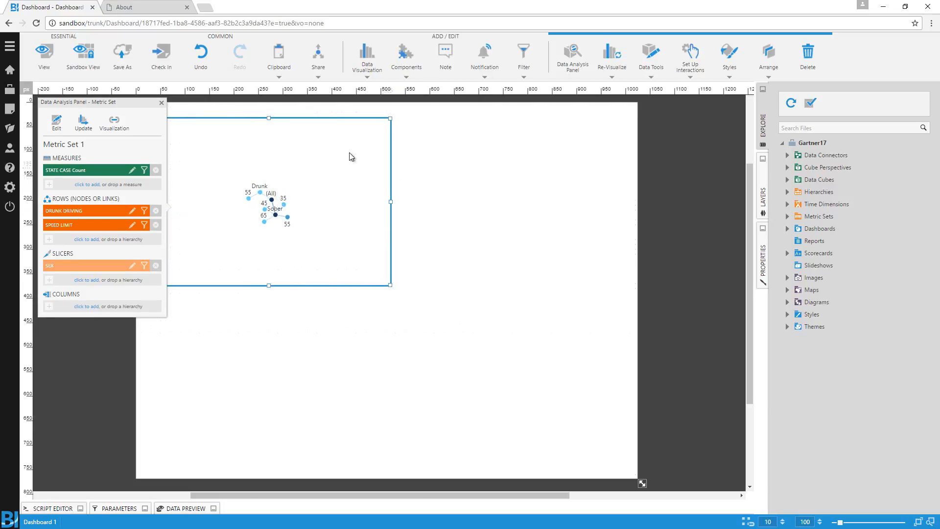
click(478, 254)
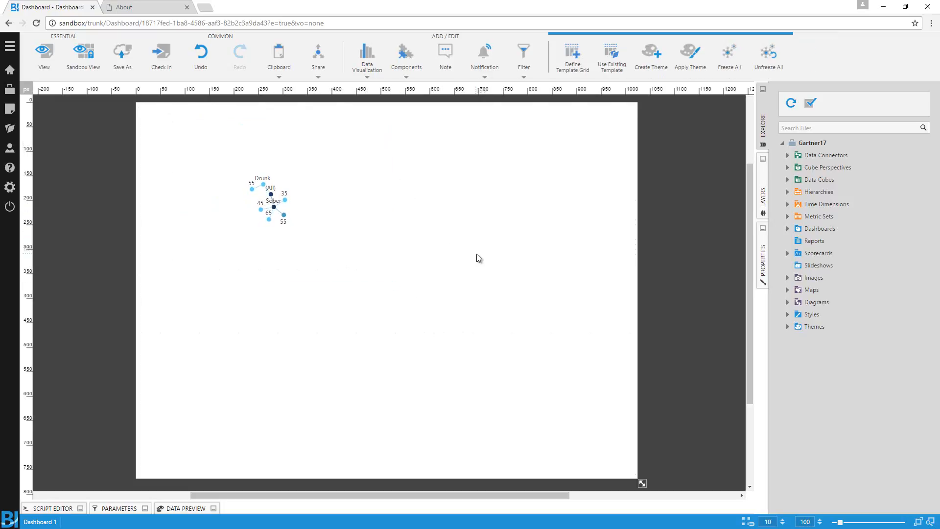
- Add the Cross Tab metric set to the dashboard beneath the relationship diagram and enlarge it across the canvas
click(787, 217)
drag(827, 302, 186, 303)
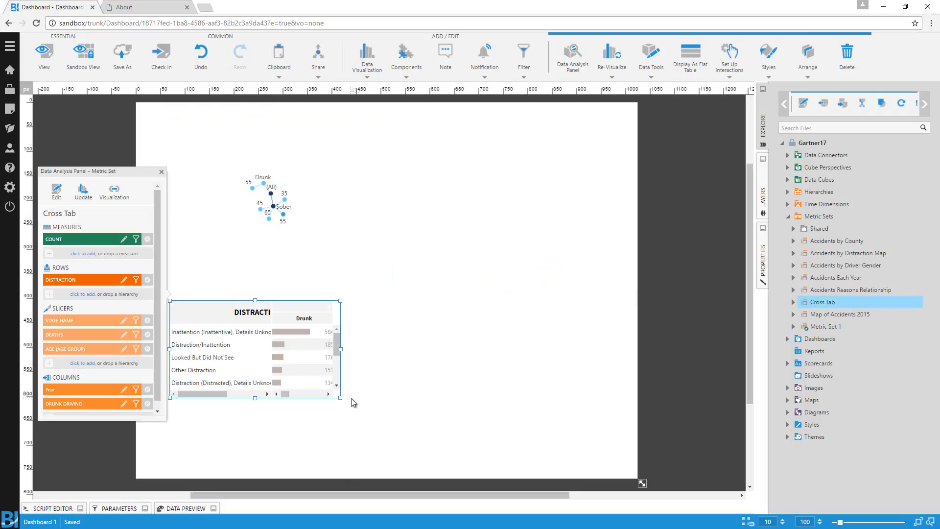
click(376, 426)
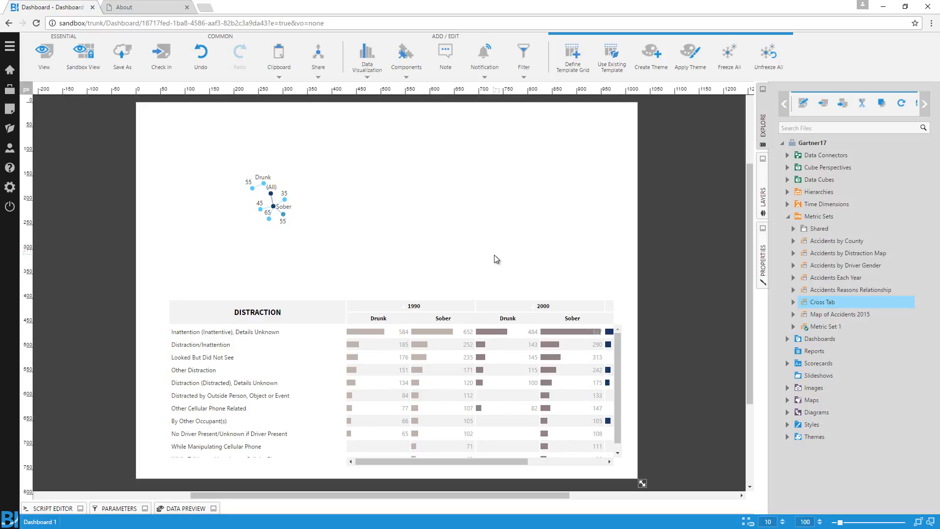
- Create a visualization beside the diagram from Accidents and Vehicles, with the Date hierarchy and SEX as rows and COUNT as measure
click(787, 180)
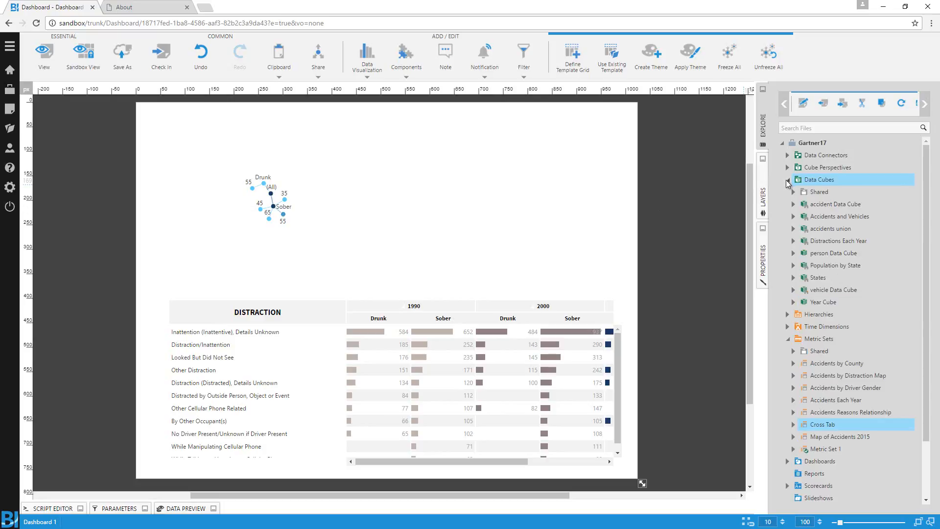
click(794, 217)
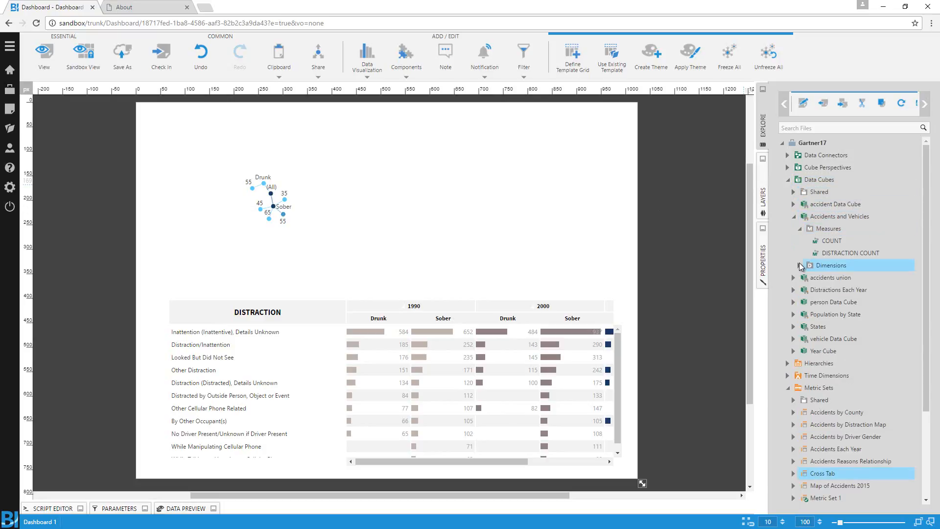
click(800, 265)
drag(862, 326, 401, 146)
drag(926, 249, 926, 324)
drag(832, 333, 345, 275)
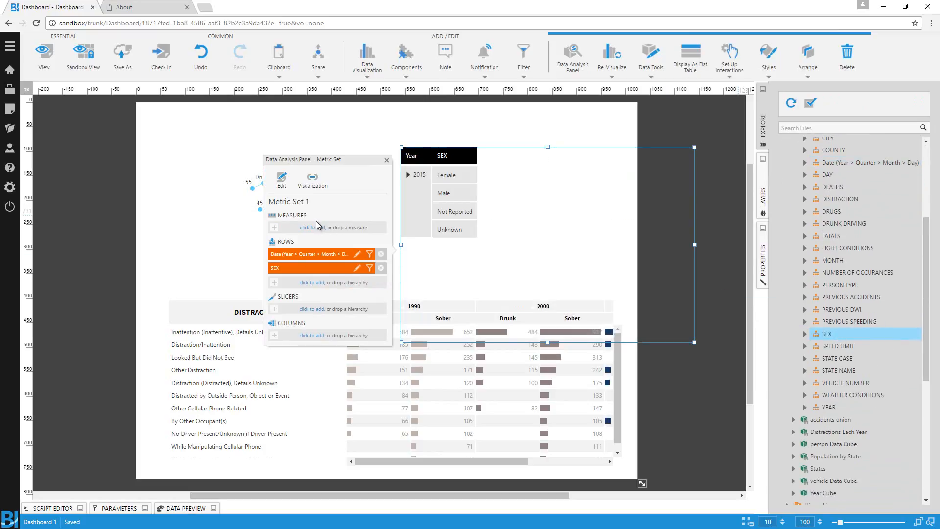
click(316, 227)
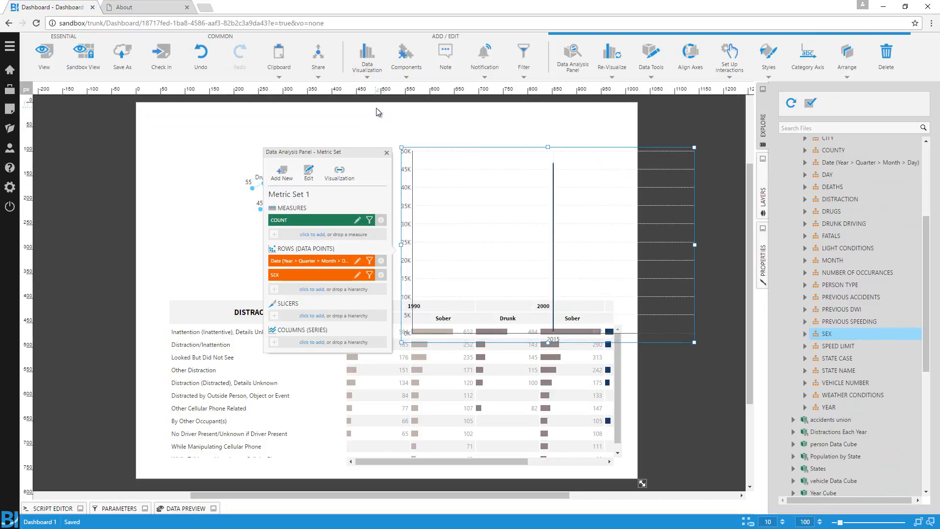
- Move SEX from the new chart's rows to its columns and re-visualize it as a bar chart
drag(323, 275, 313, 345)
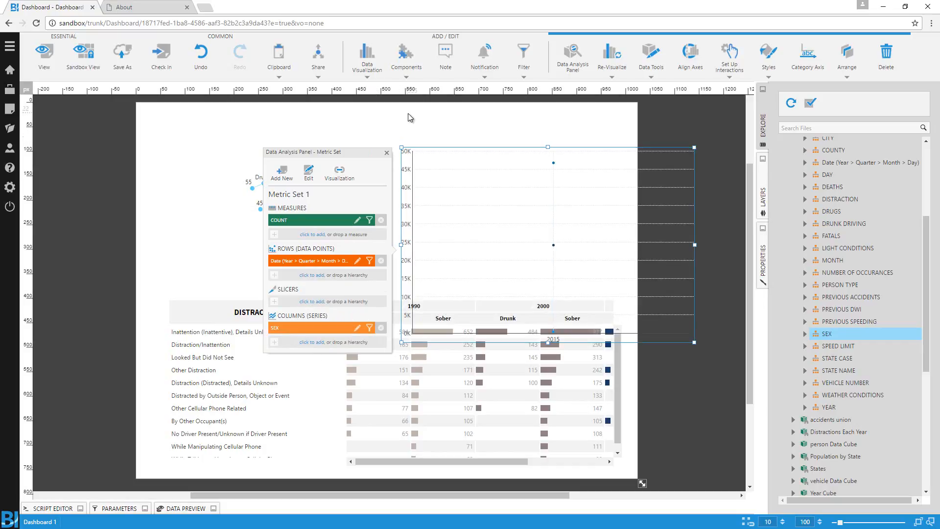
drag(477, 194, 442, 160)
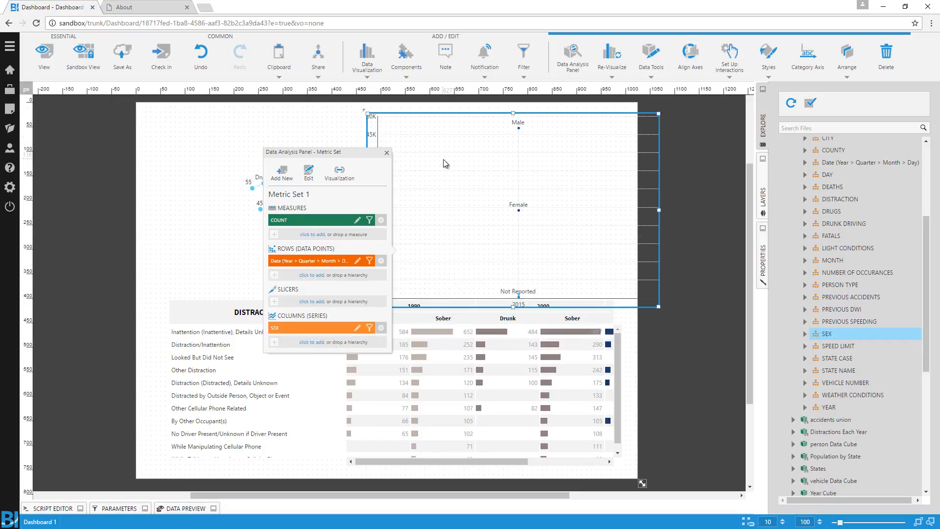
click(611, 55)
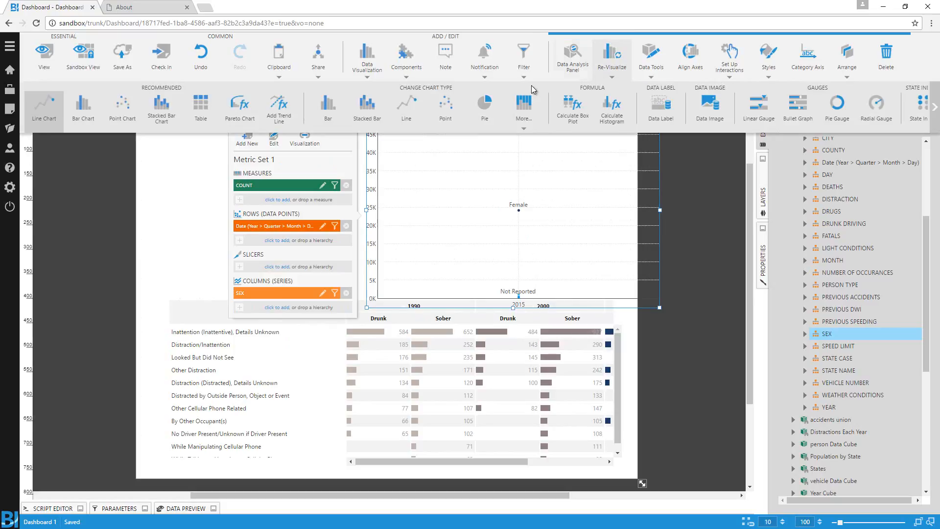
click(333, 105)
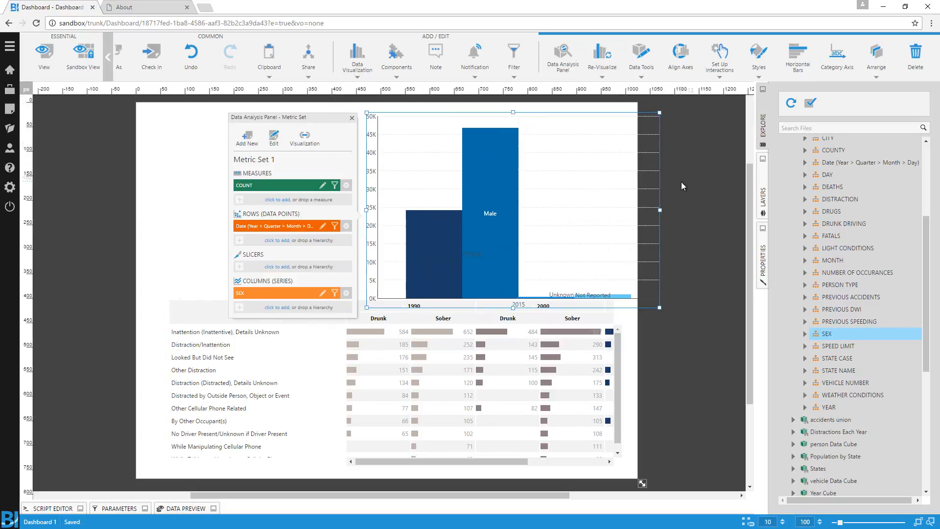
click(694, 227)
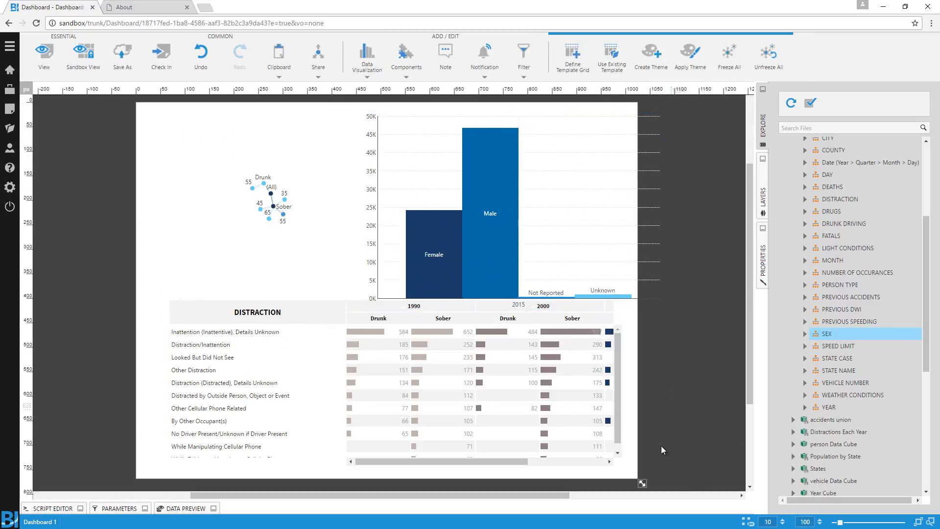
- Arrange the dashboard with the relationship diagram and a shorter bar chart side by side above the cross tab
click(620, 390)
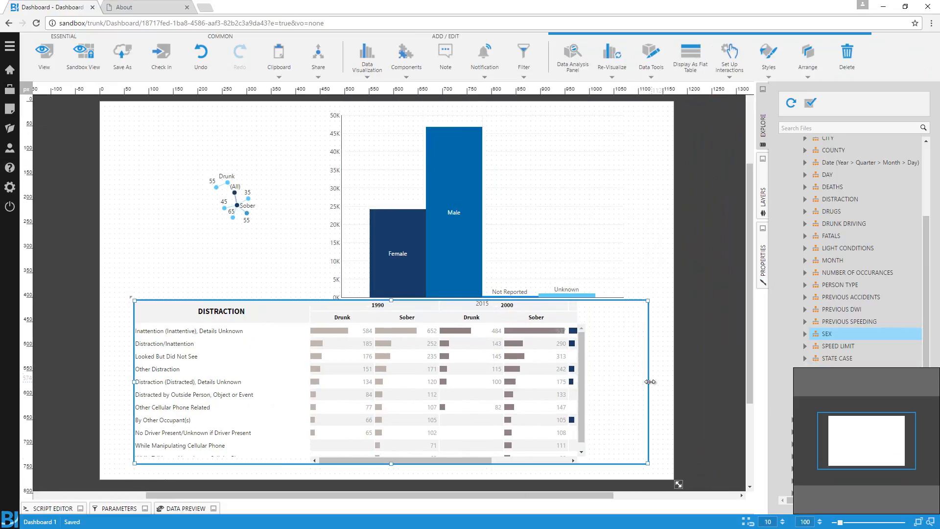
click(481, 125)
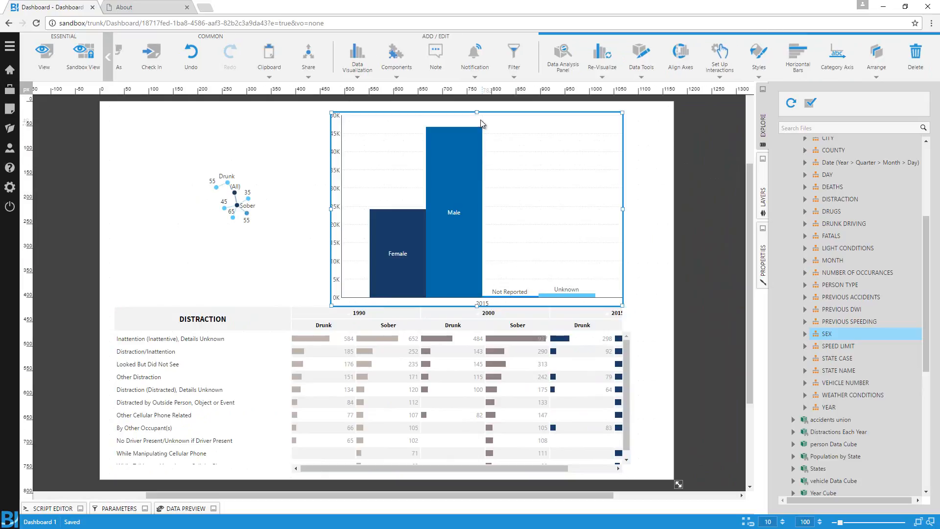
drag(477, 114, 478, 140)
drag(452, 185, 482, 181)
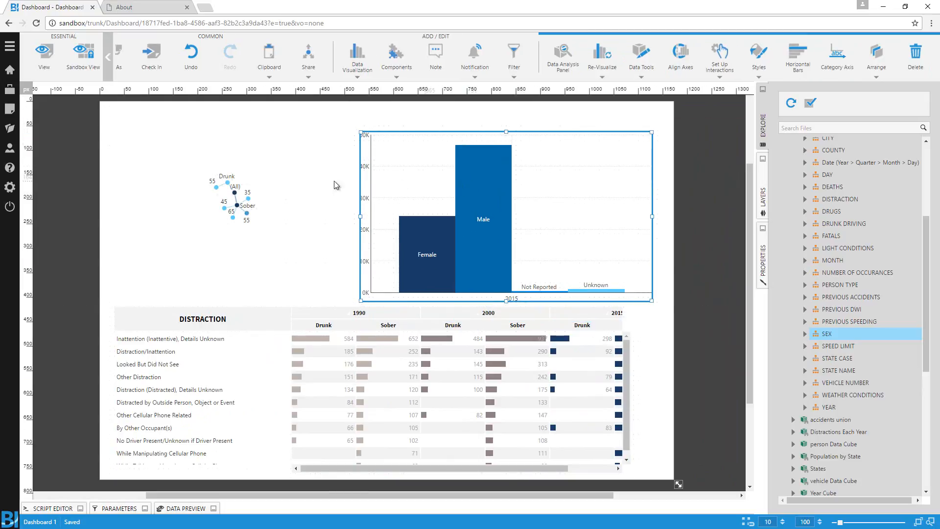
click(234, 184)
drag(247, 172, 245, 182)
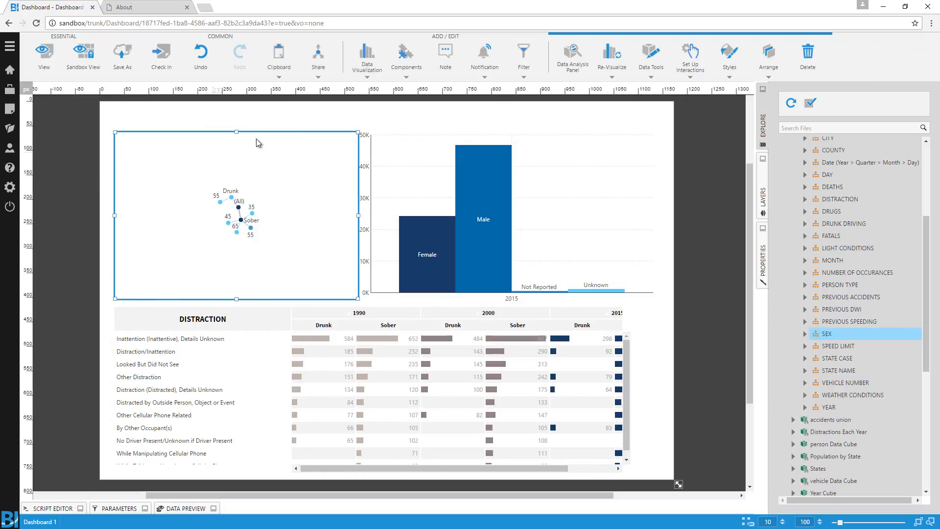
- Add a Member filter and connect it to the relationship diagram's SEX hierarchy instead of STATE CASE Count
click(515, 74)
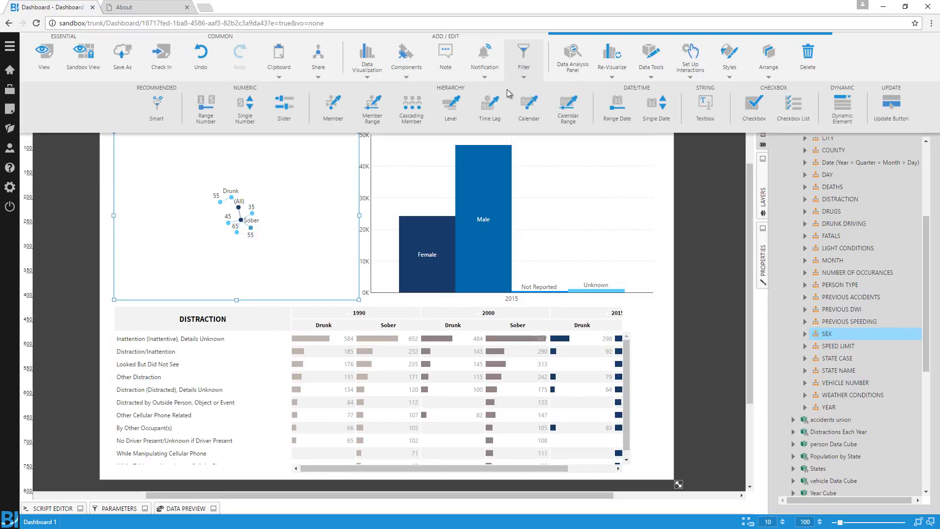
click(333, 117)
drag(361, 232, 364, 260)
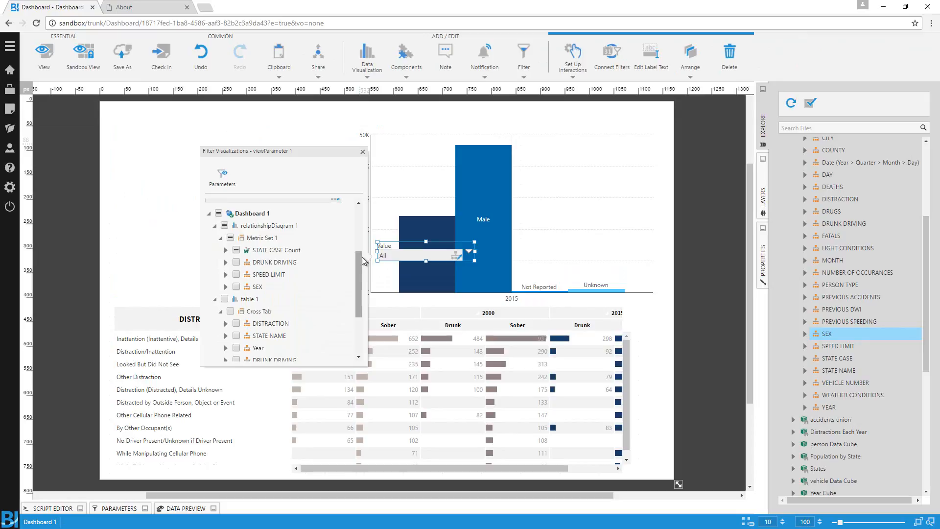
click(237, 250)
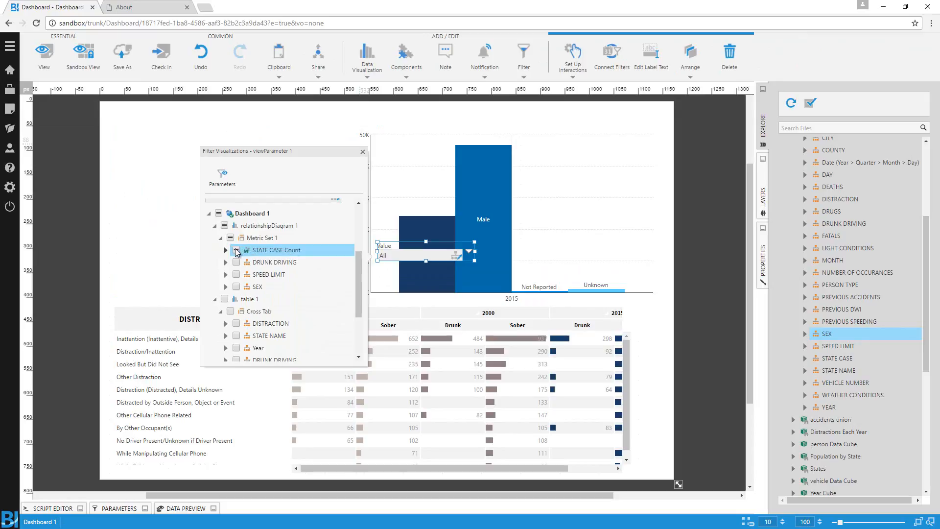
click(237, 286)
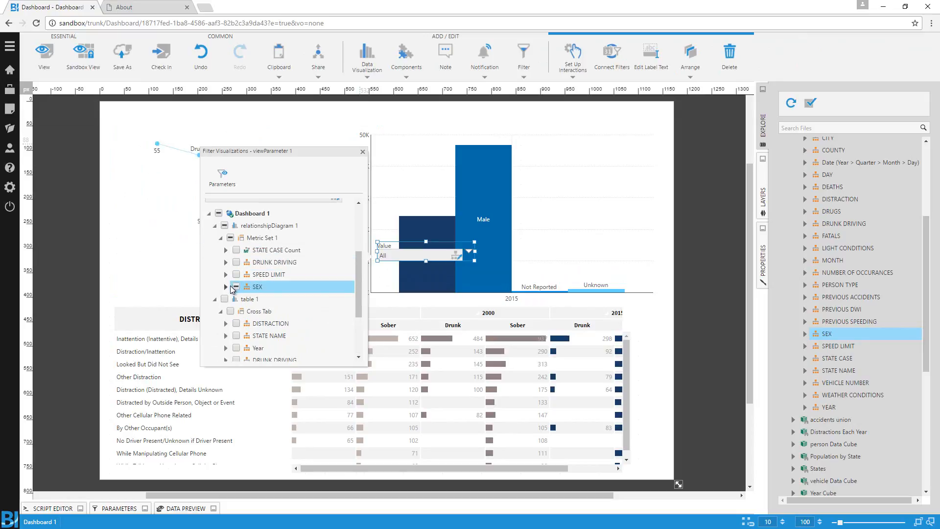
- Extend the filter to the bar chart's matching SEX element with Check Similar, and place it above the relationship diagram
click(226, 287)
click(273, 305)
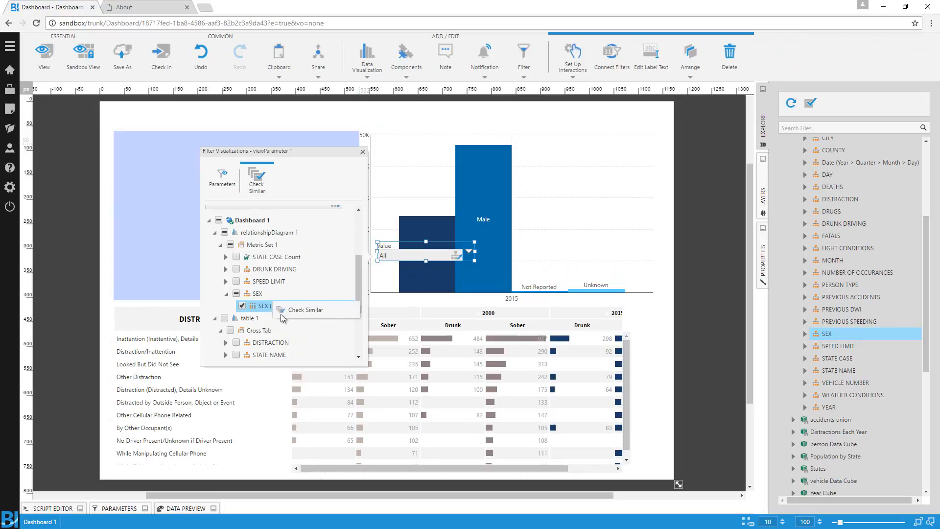
drag(357, 295, 353, 336)
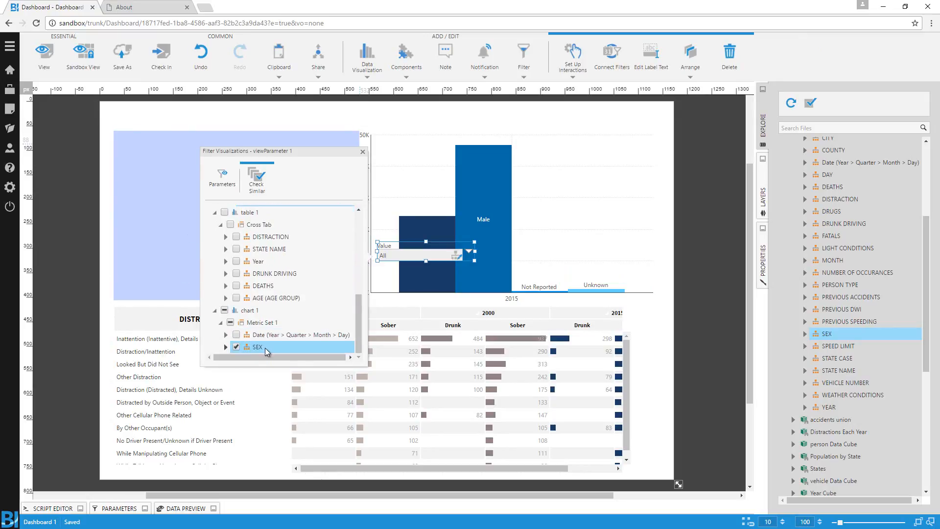
drag(391, 237, 214, 124)
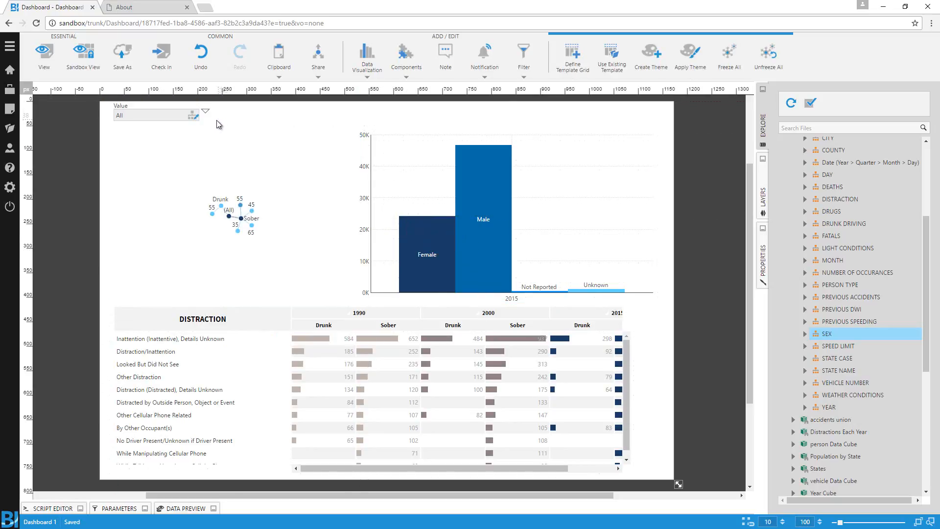
- Switch the dashboard to view mode and test the bar chart's interactions and the SEX filter
click(46, 66)
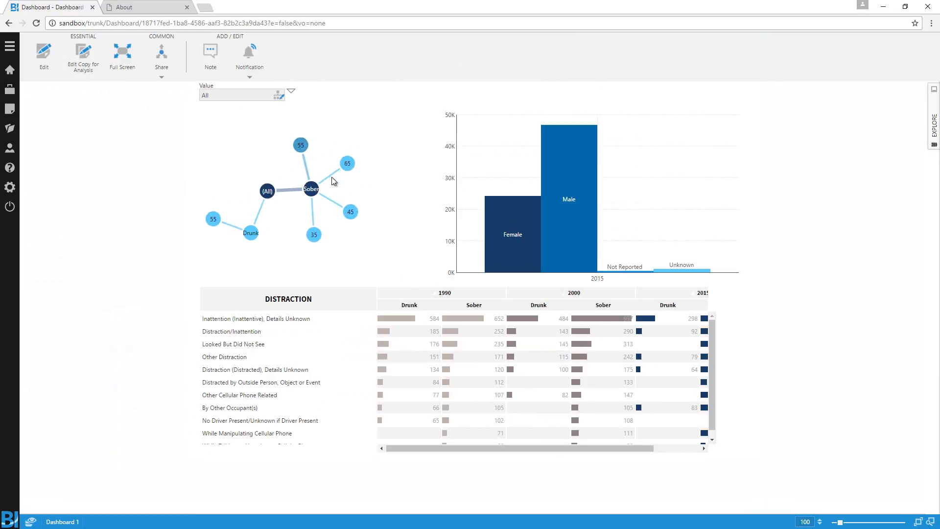
right_click(609, 198)
click(623, 176)
click(245, 98)
click(224, 140)
click(330, 94)
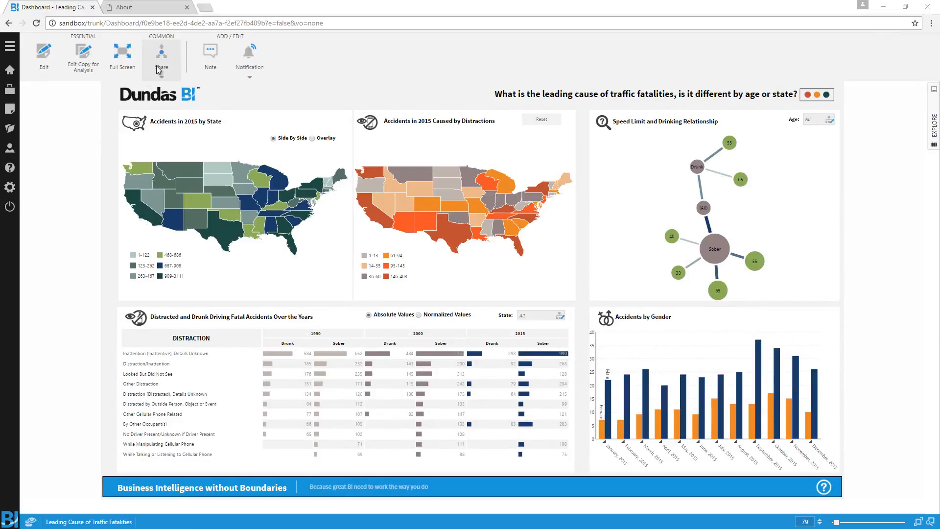
- Export only the Accidents by Gender item of the Leading Cause of Traffic Fatalities dashboard to Excel
click(152, 70)
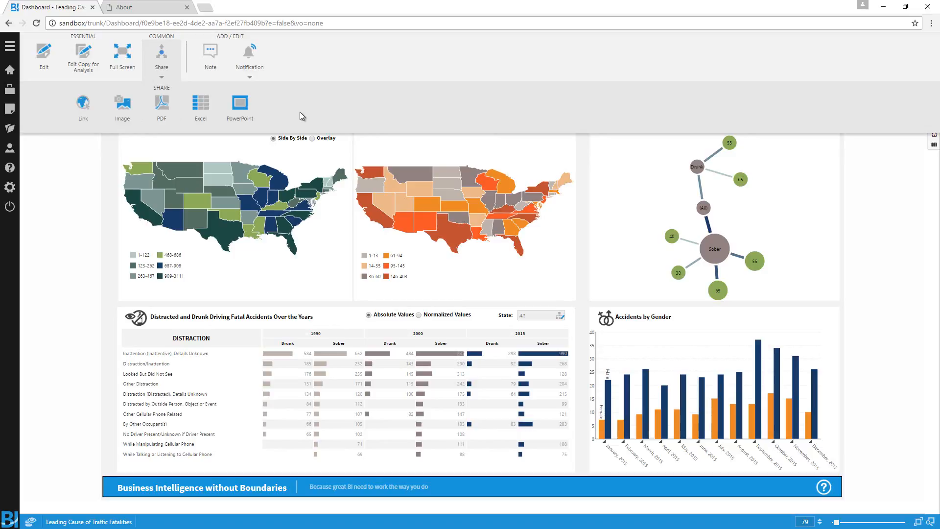
click(193, 109)
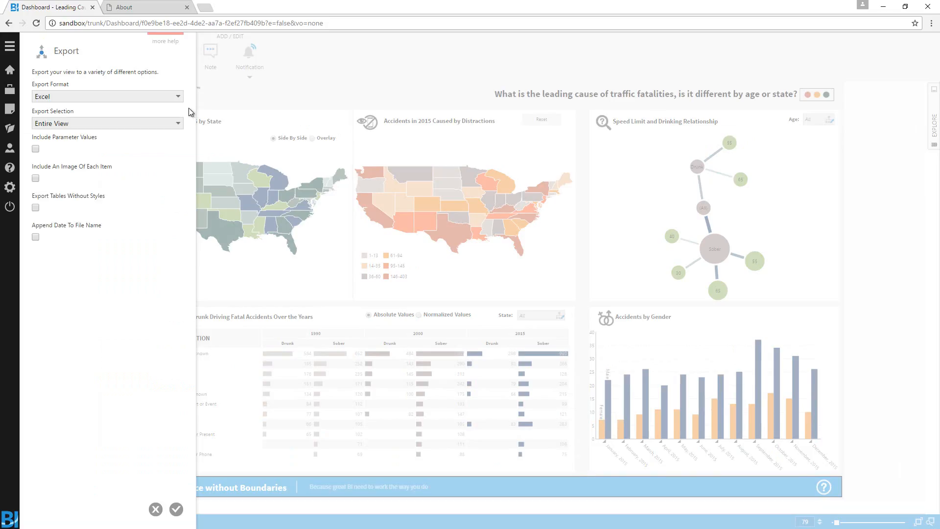
click(88, 123)
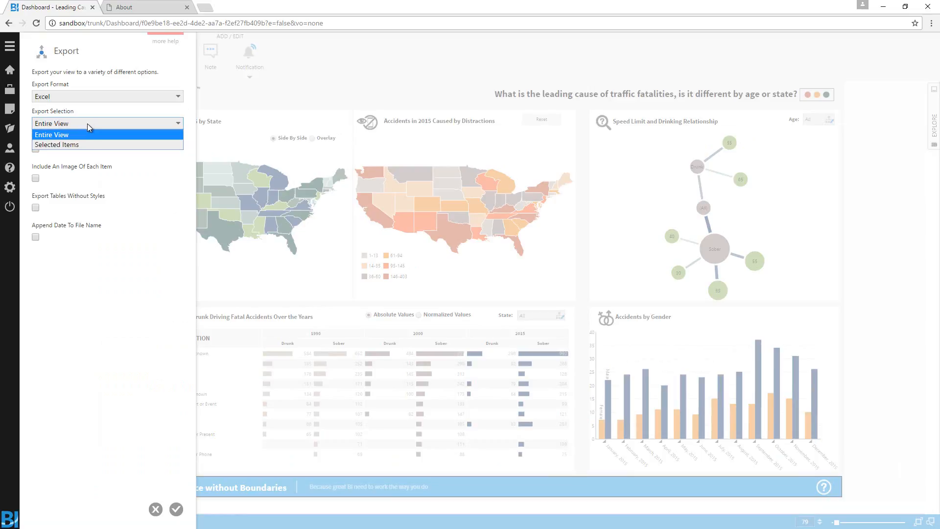
click(71, 145)
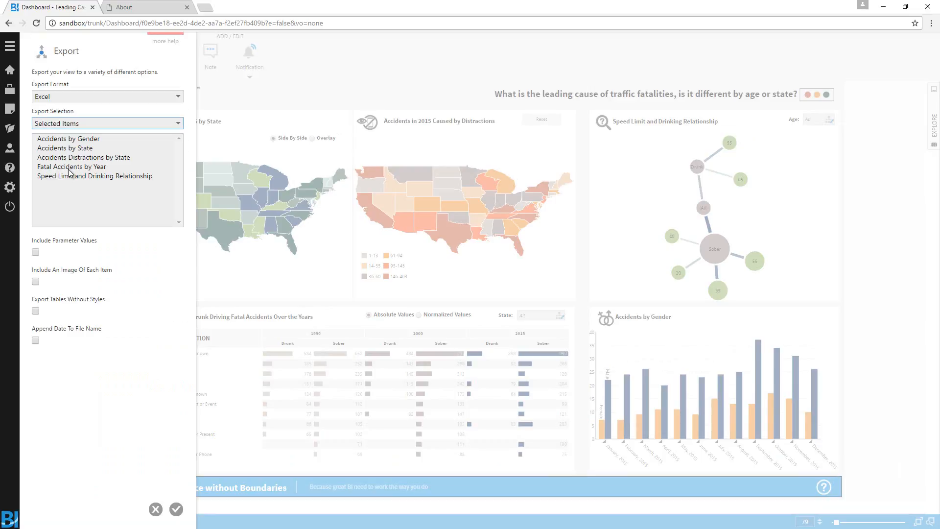
click(77, 139)
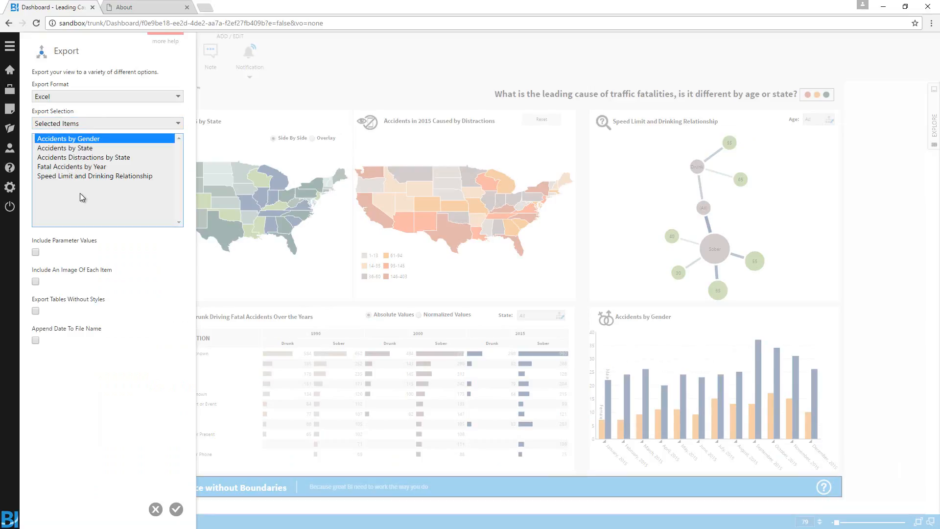
click(176, 509)
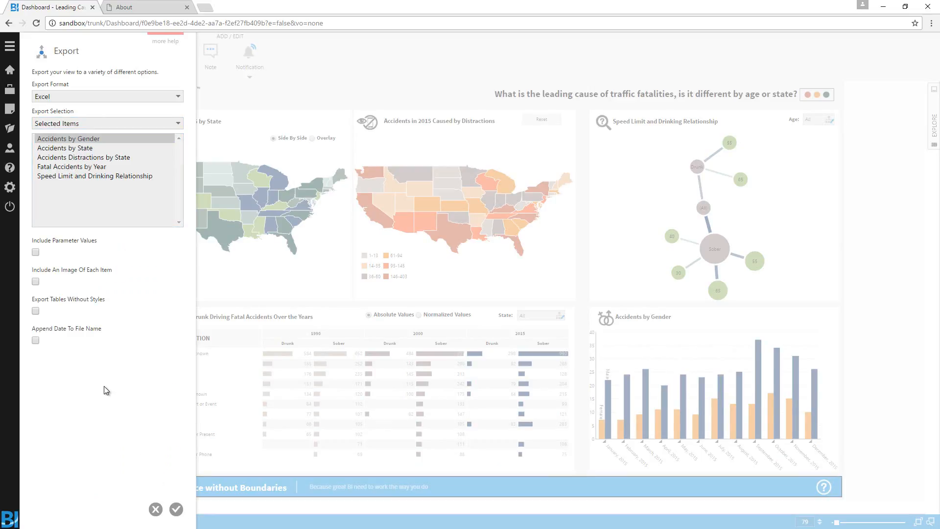
- View the created Accidents by Gender export in Excel, close the workbook without saving, and close the export dialog
click(101, 358)
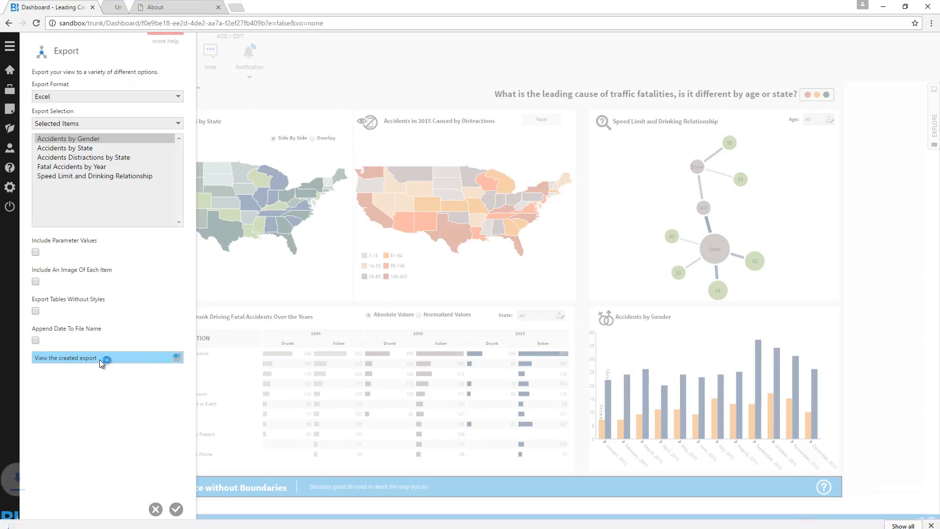
click(63, 518)
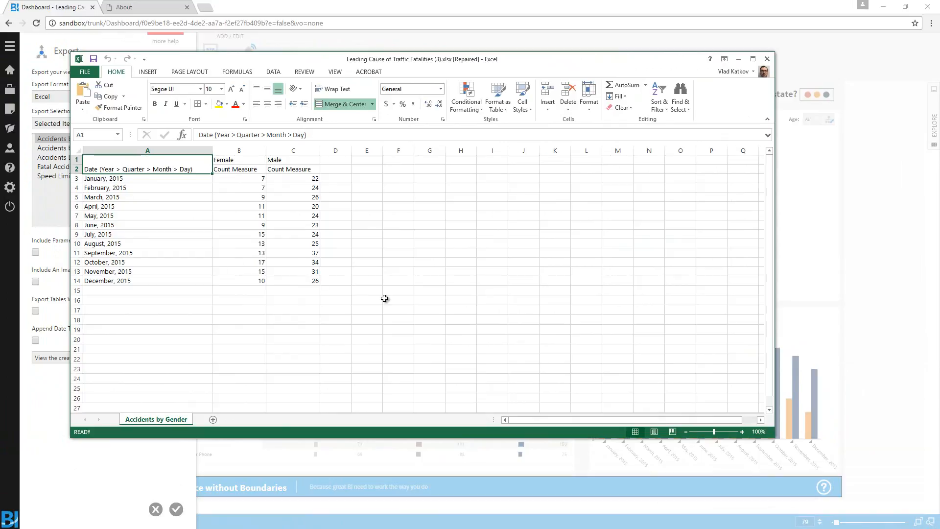
click(767, 59)
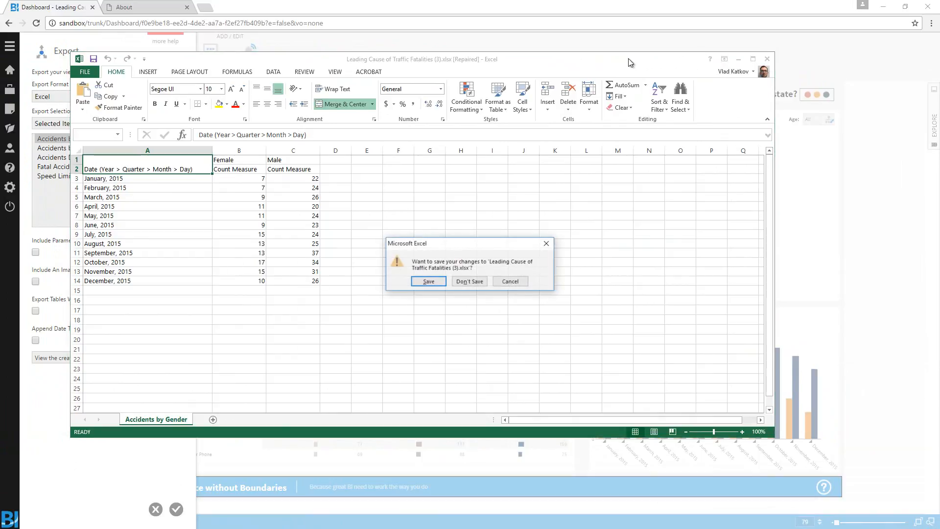
click(469, 281)
click(295, 91)
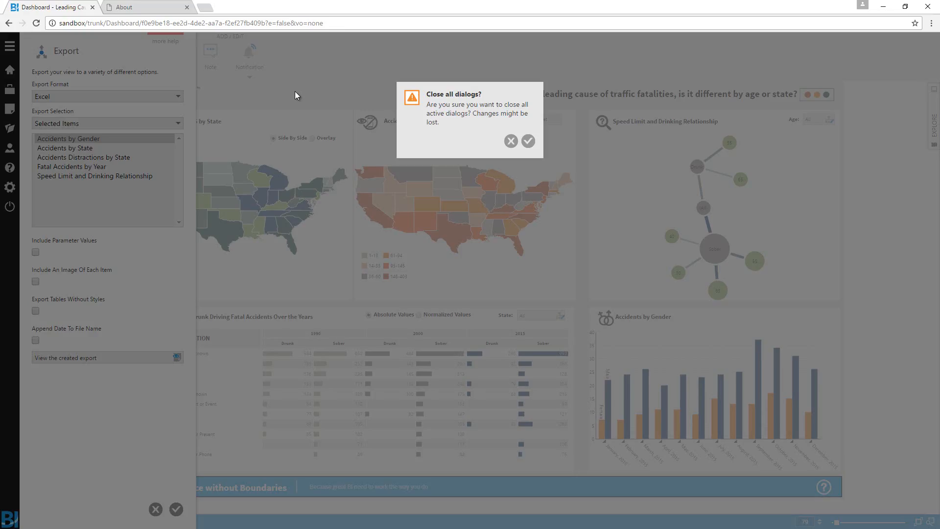
click(510, 141)
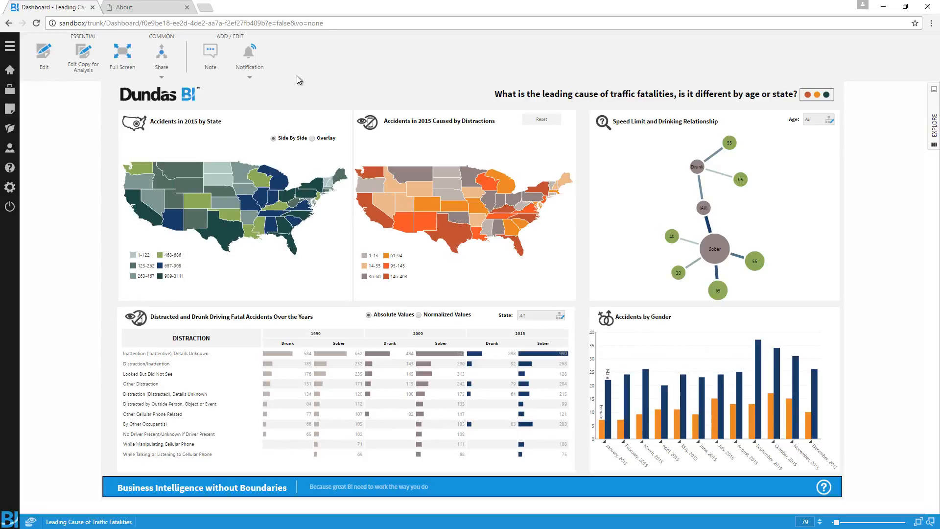
- Examine the schedule rule and delivery options of a new scheduled notification, and cancel the notification setup
click(259, 76)
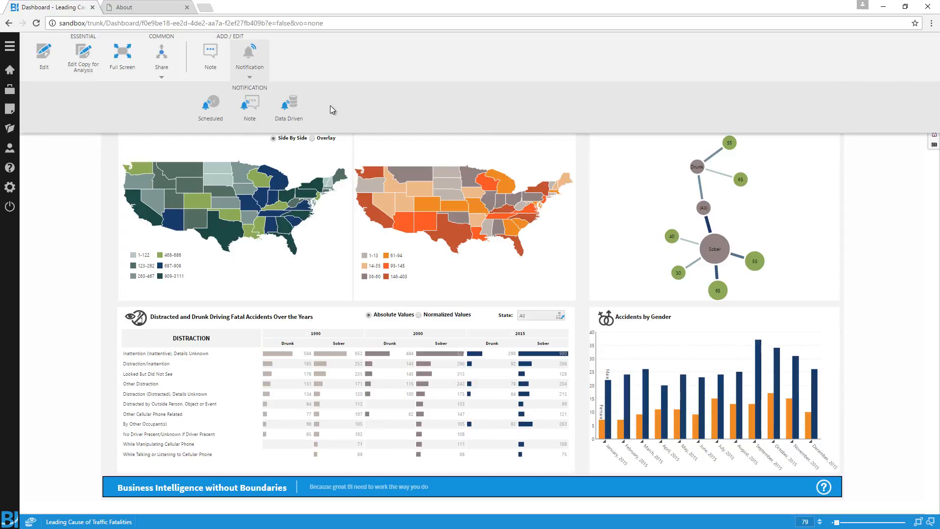
click(206, 107)
click(89, 161)
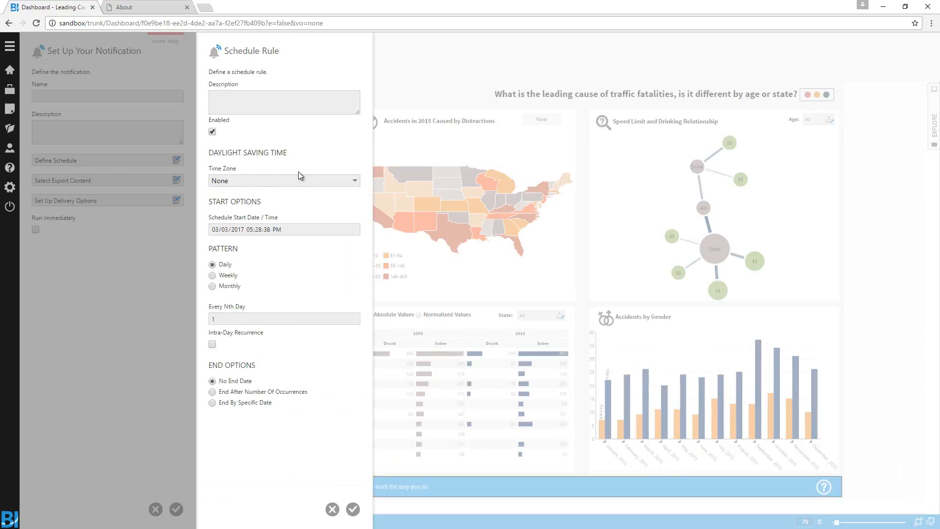
click(333, 509)
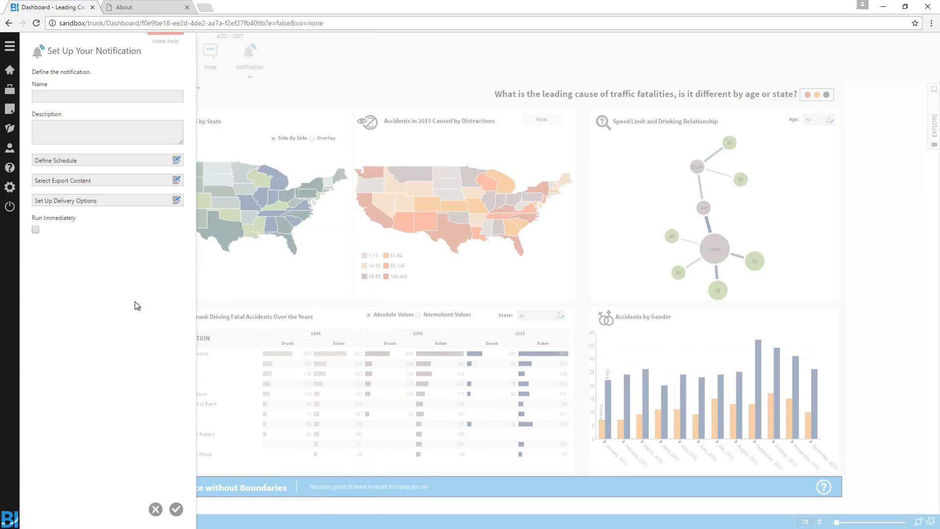
click(96, 199)
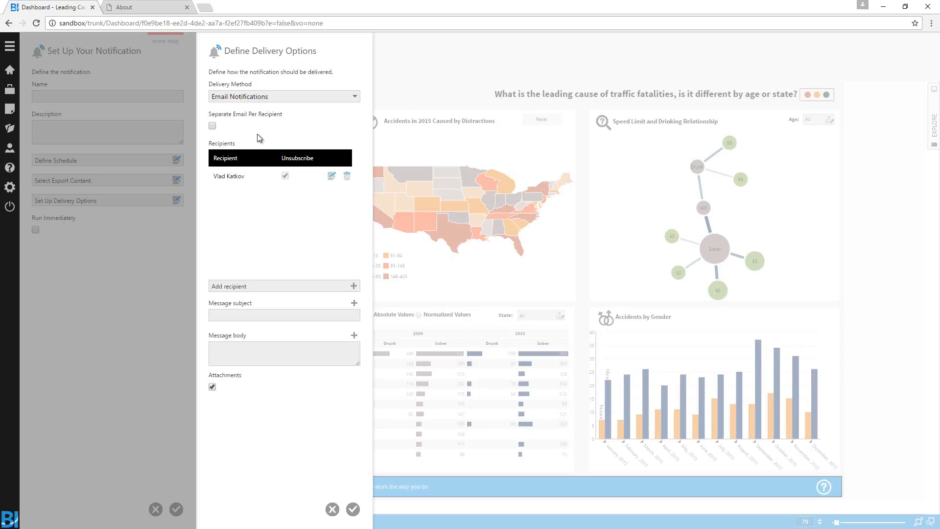
click(333, 509)
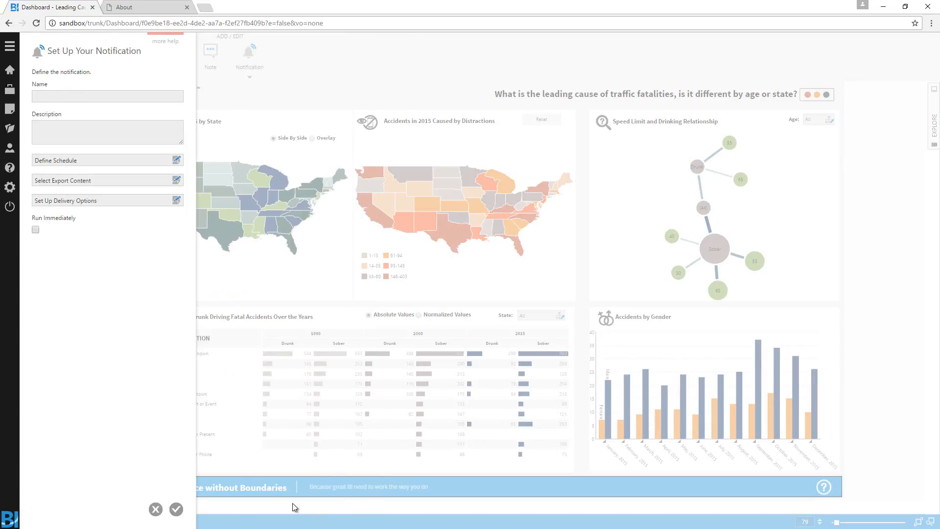
click(156, 509)
- Start a data-driven notification with an Increases condition and add a target cell from the Accidents by Gender visualization
click(250, 64)
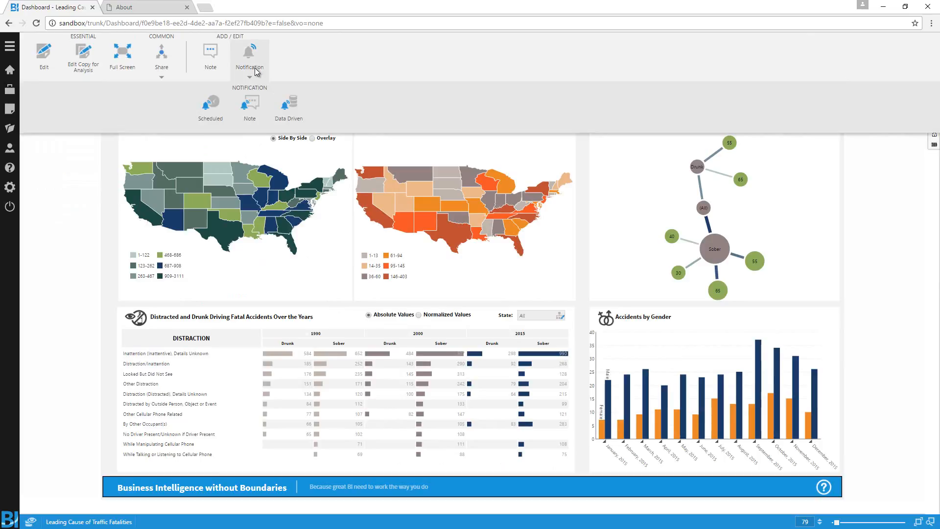
click(289, 103)
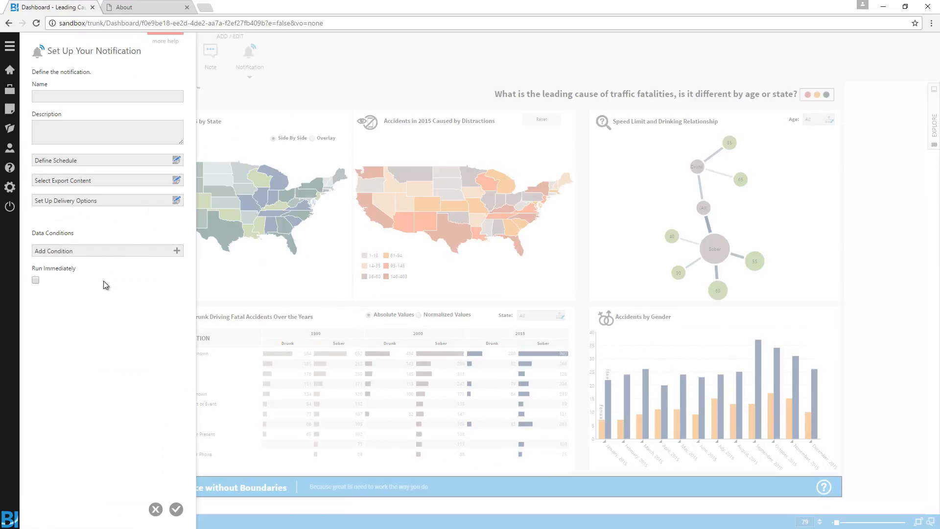
click(81, 251)
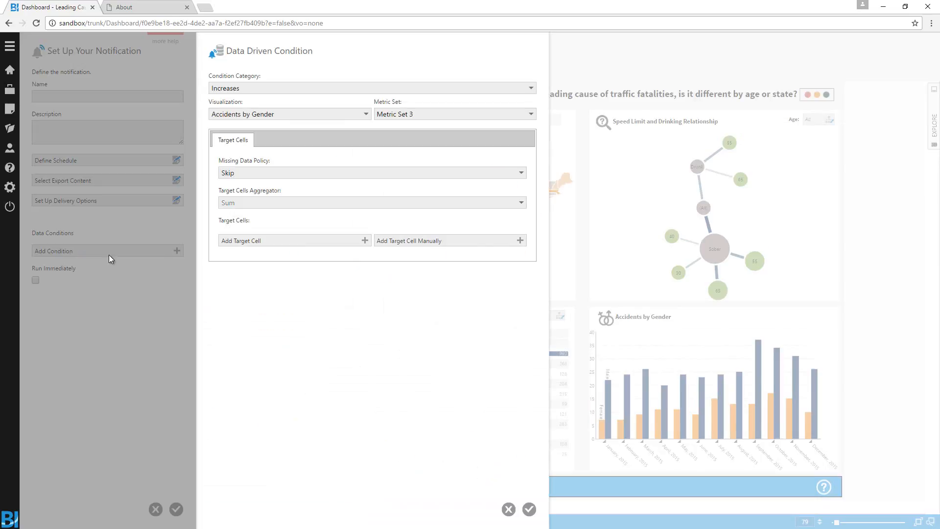
click(254, 245)
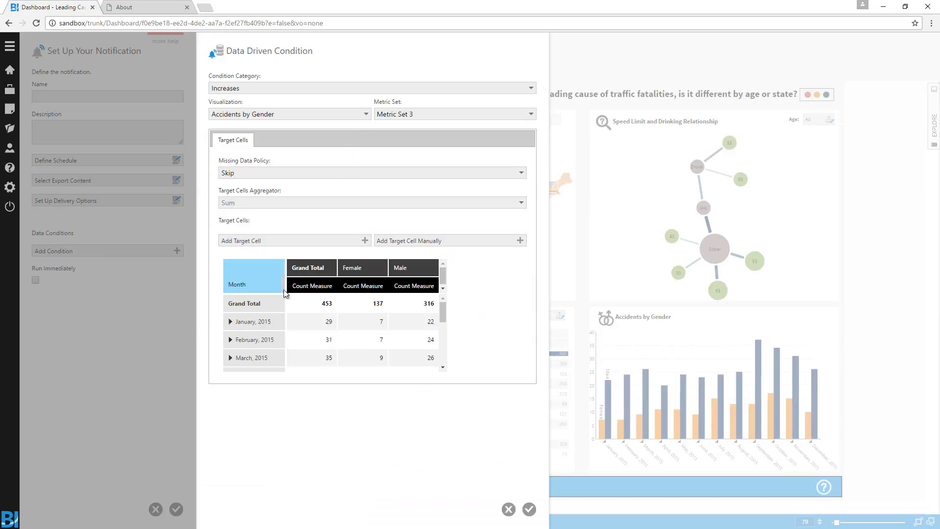
click(412, 315)
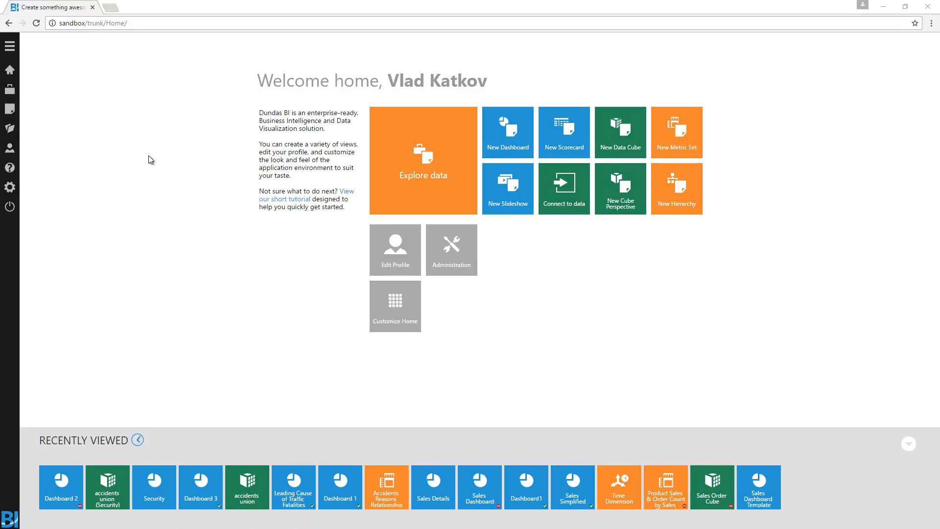
- Open the Developer account from the administration's account list and edit its State Security custom attribute
click(10, 188)
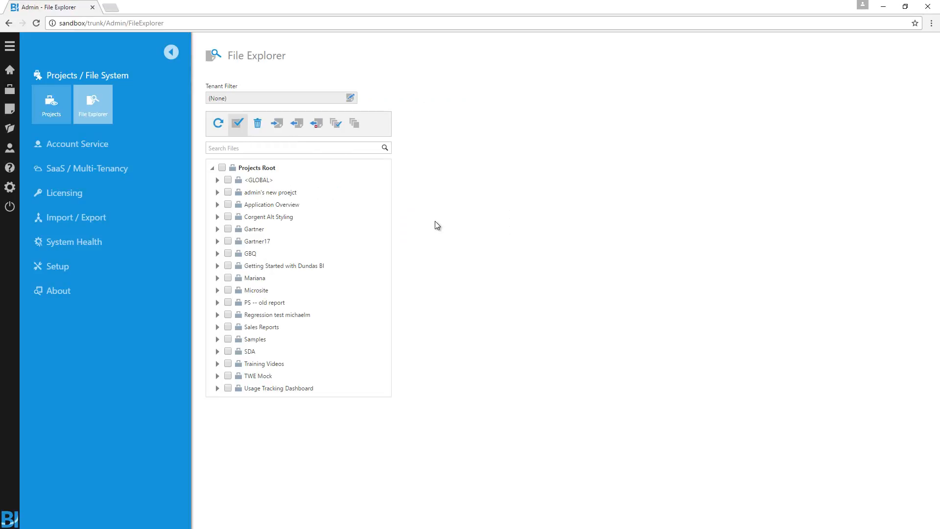
click(85, 144)
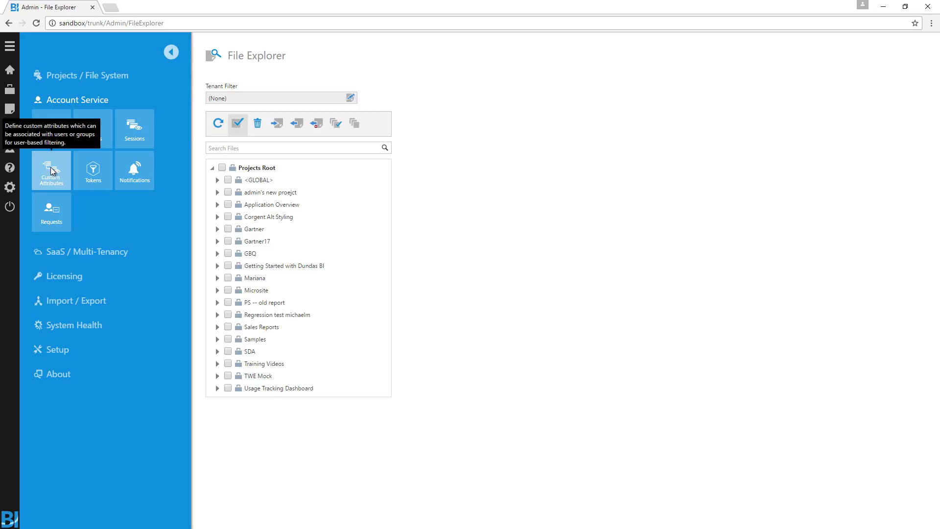
click(54, 126)
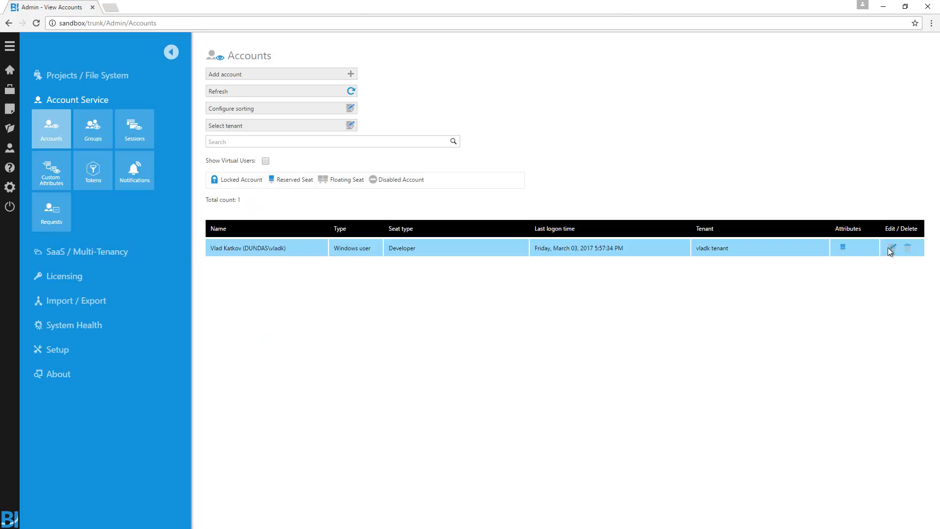
click(889, 247)
scroll(93, 384, down, 1)
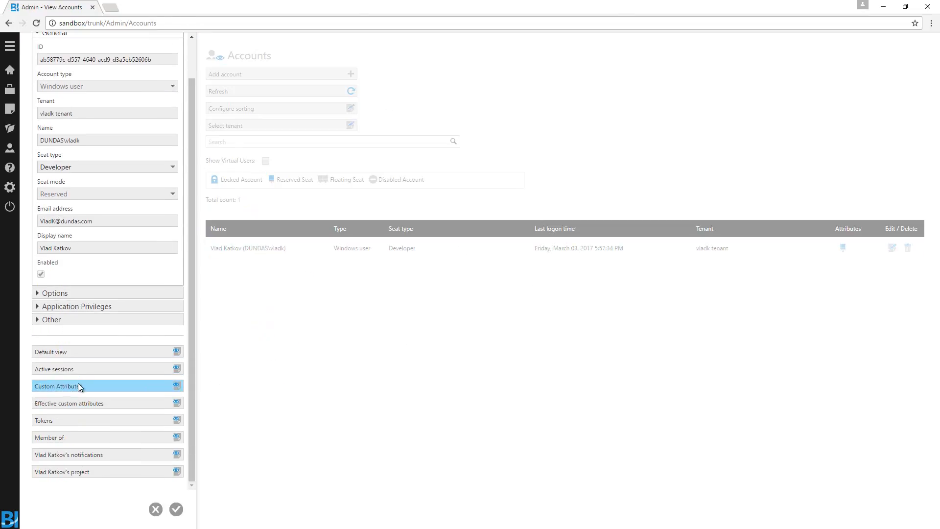
click(78, 386)
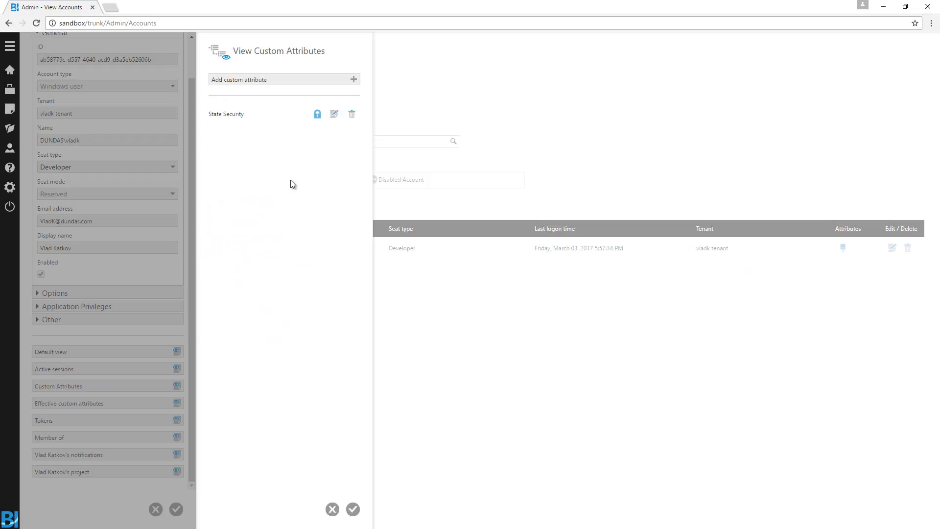
click(334, 114)
- Choose the accidents union (Security) data cube from the Gartner17 project as the source of the attribute value
click(419, 208)
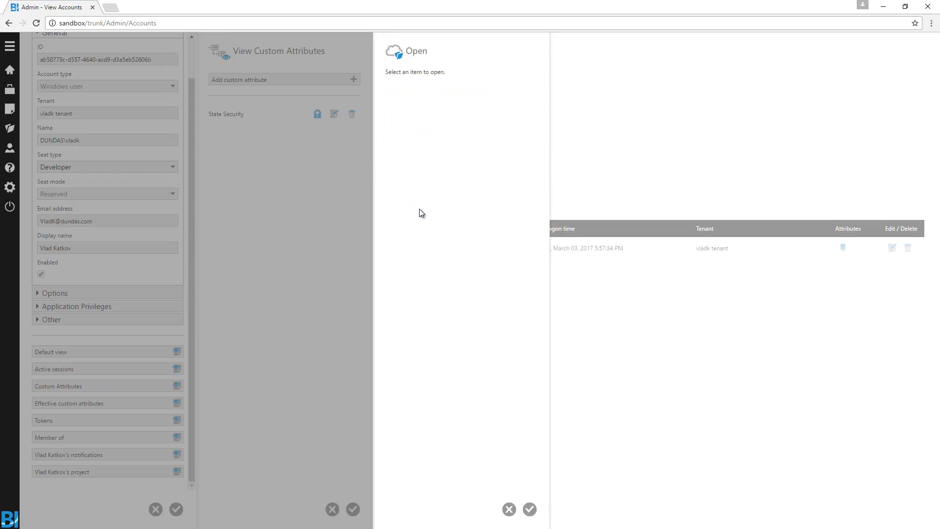
click(395, 379)
scroll(397, 392, down, 1)
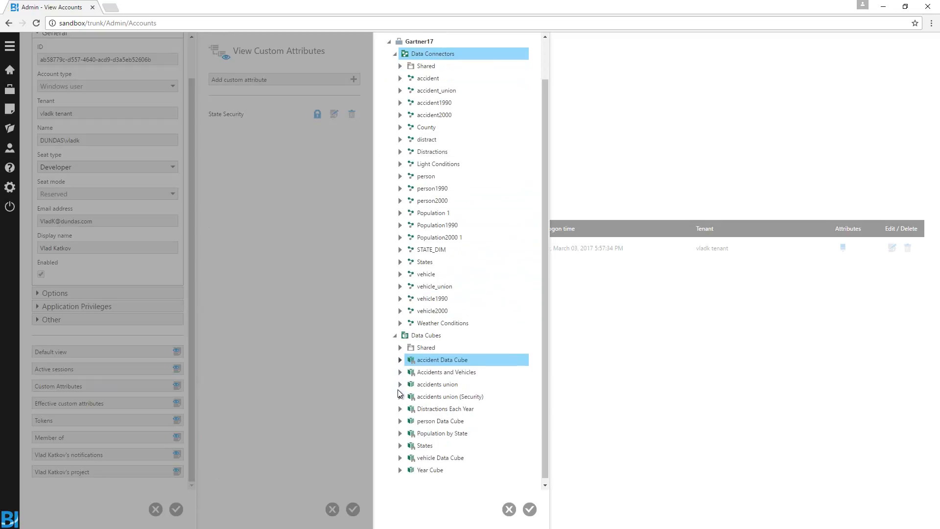
click(400, 393)
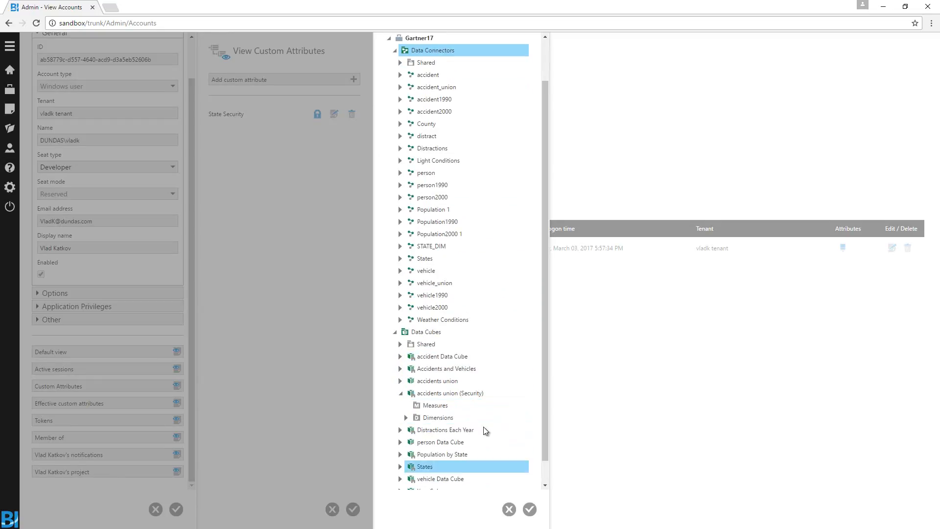
click(487, 393)
click(531, 508)
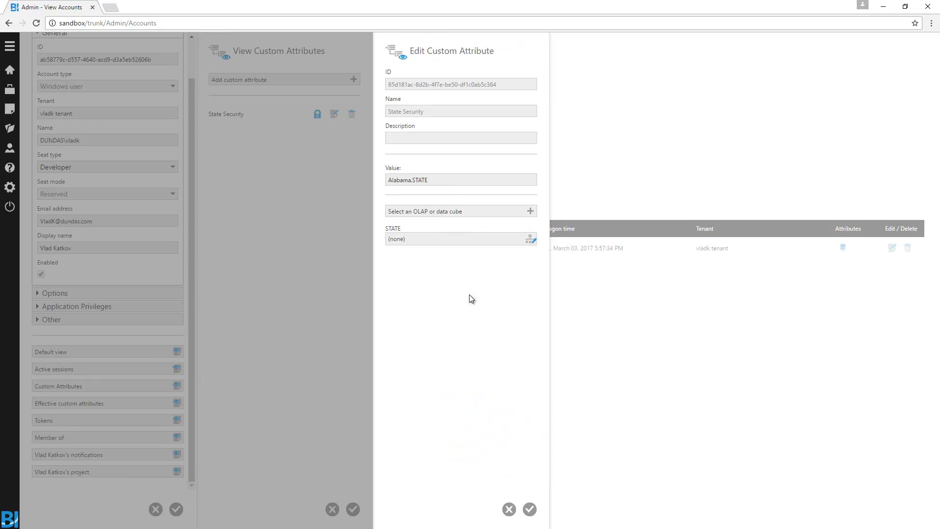
- Set the State Security attribute's STATE value to Alaska and save the account's custom attributes
click(440, 239)
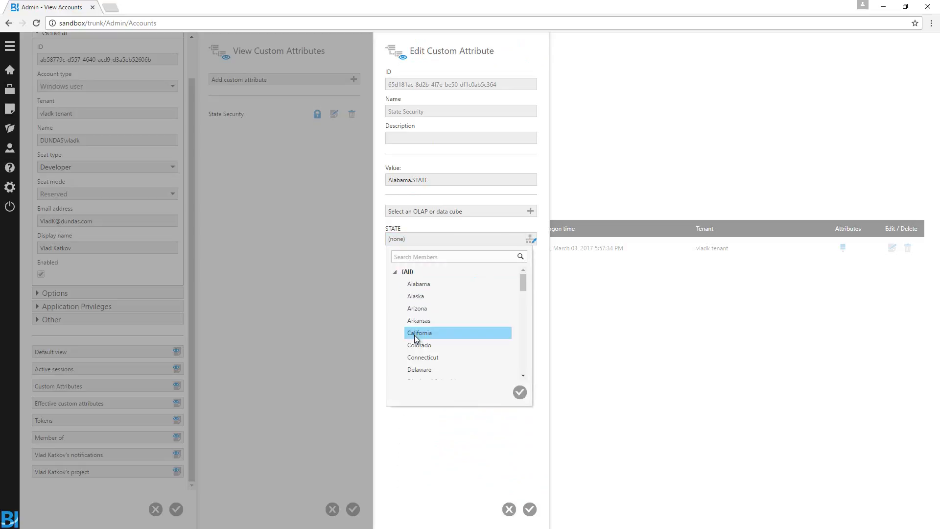
click(433, 295)
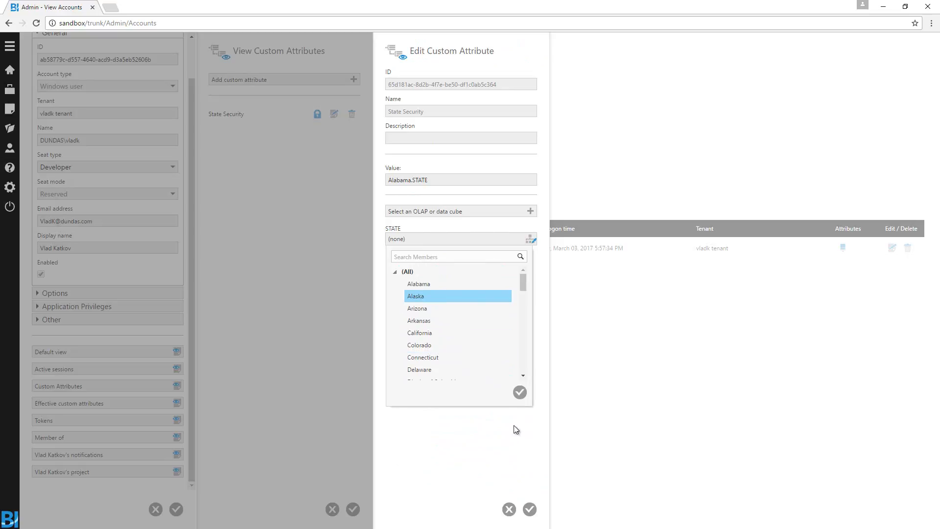
click(519, 393)
click(528, 510)
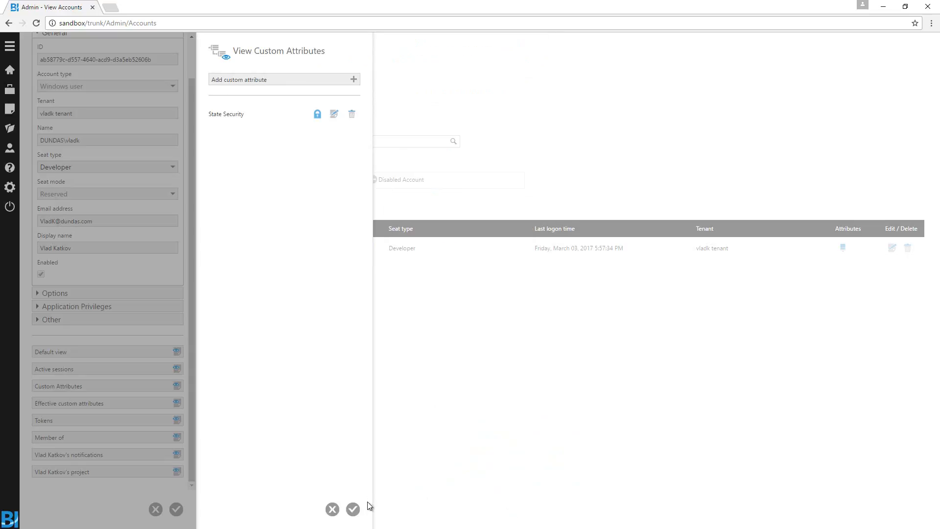
click(351, 509)
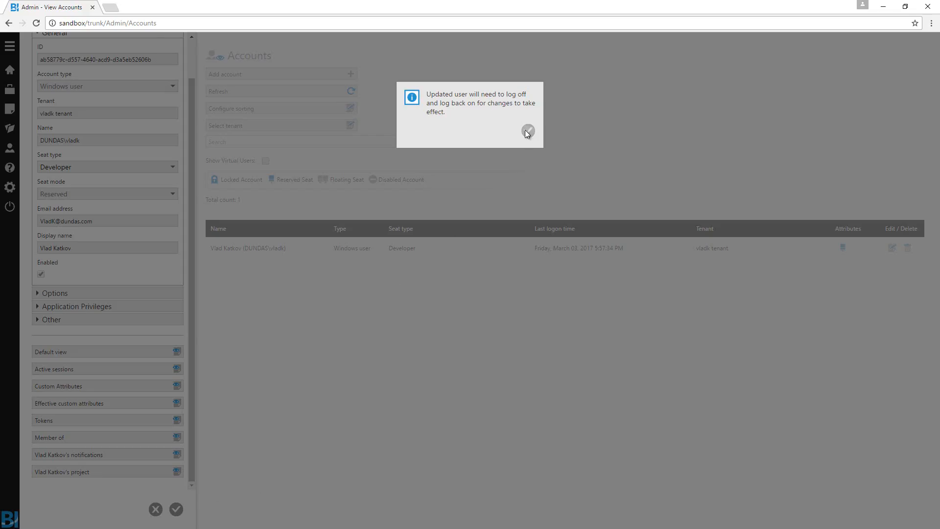
click(528, 131)
- Log off and back on with Windows, and open Dashboard 2 to check its state filtering
click(14, 209)
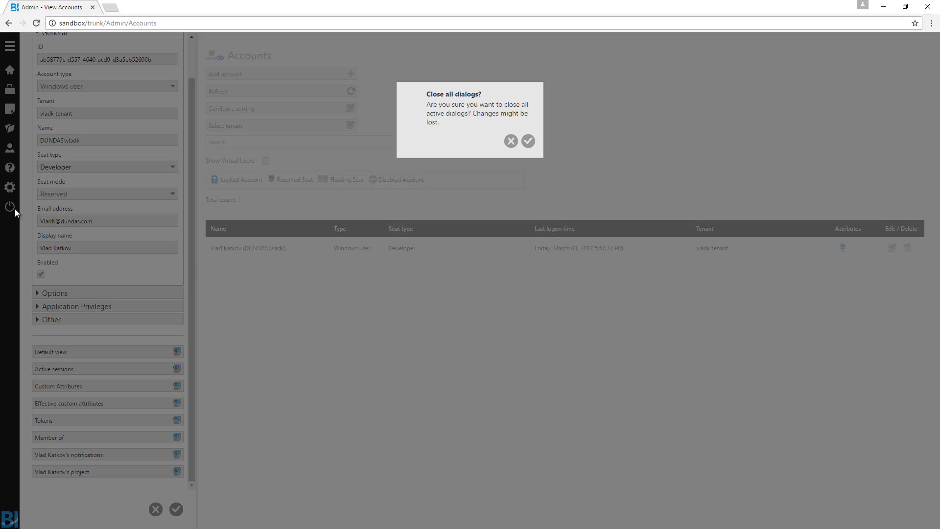
click(533, 140)
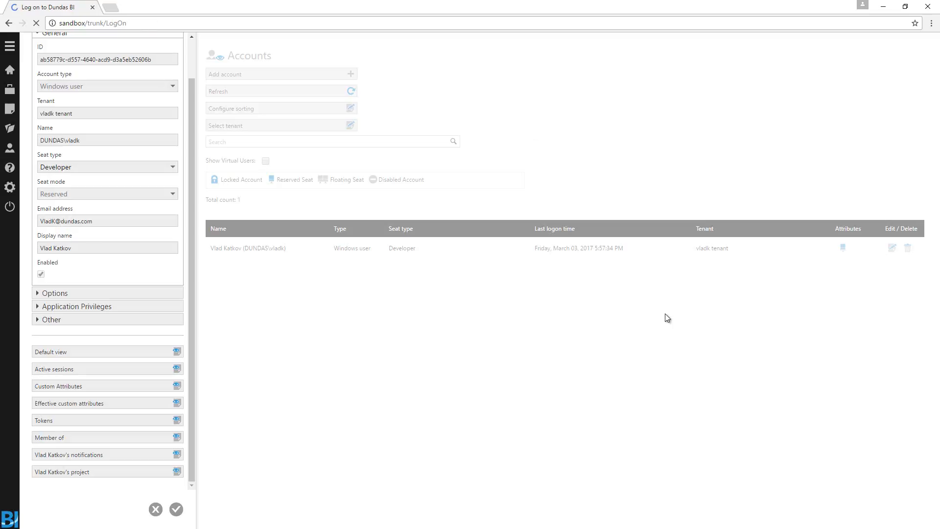
click(517, 304)
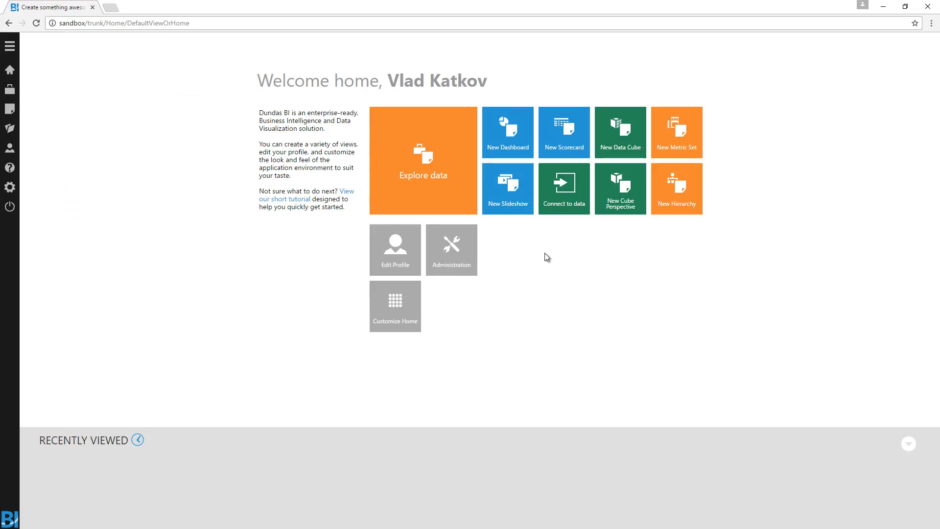
click(71, 485)
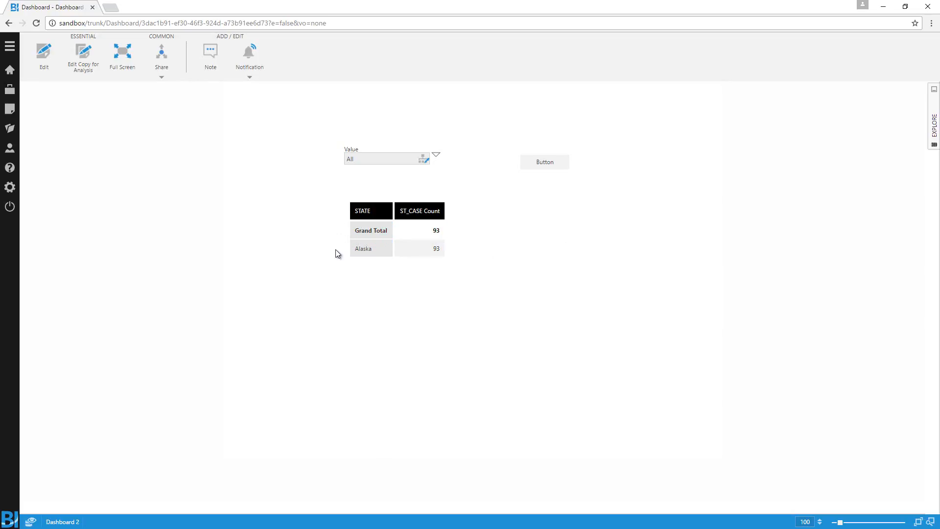
- Log off and log on as a different account, entering its logon name and password
click(10, 206)
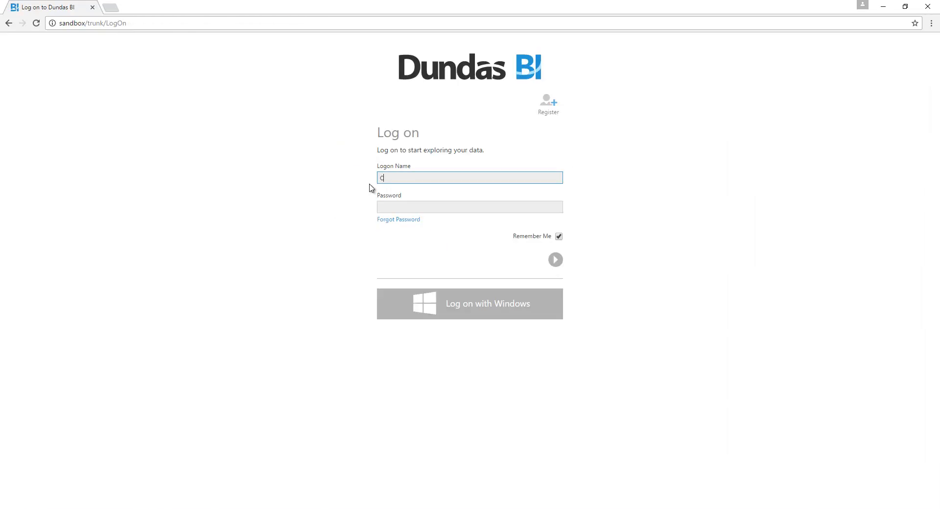
text(Cindi2)
key(Tab)
text(*)
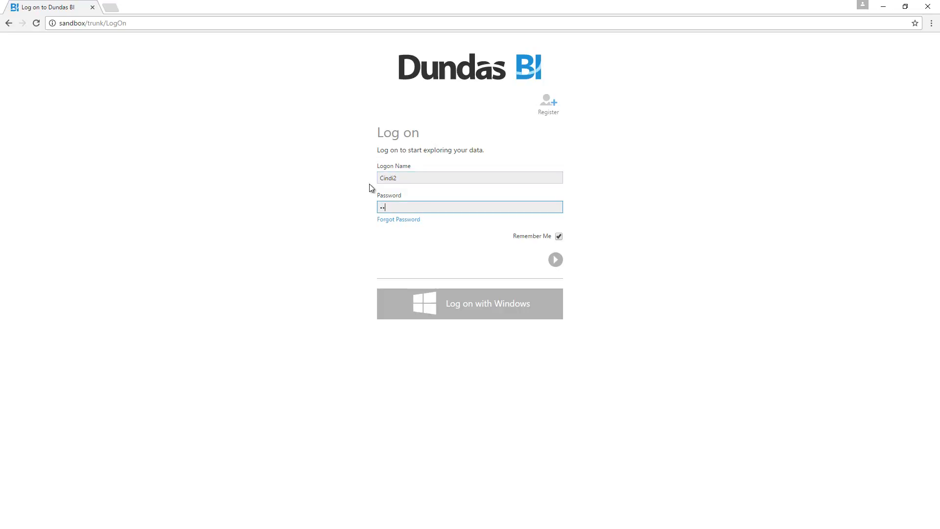
key(Return)
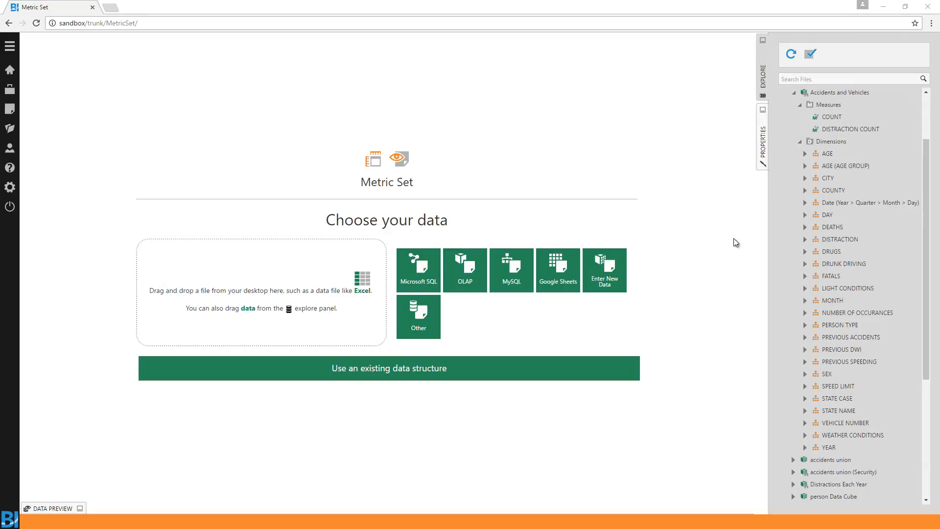
- Build a metric set from Accidents and Vehicles with WEATHER CONDITIONS and LIGHT CONDITIONS as rows and COUNT as the measure
drag(854, 434, 640, 215)
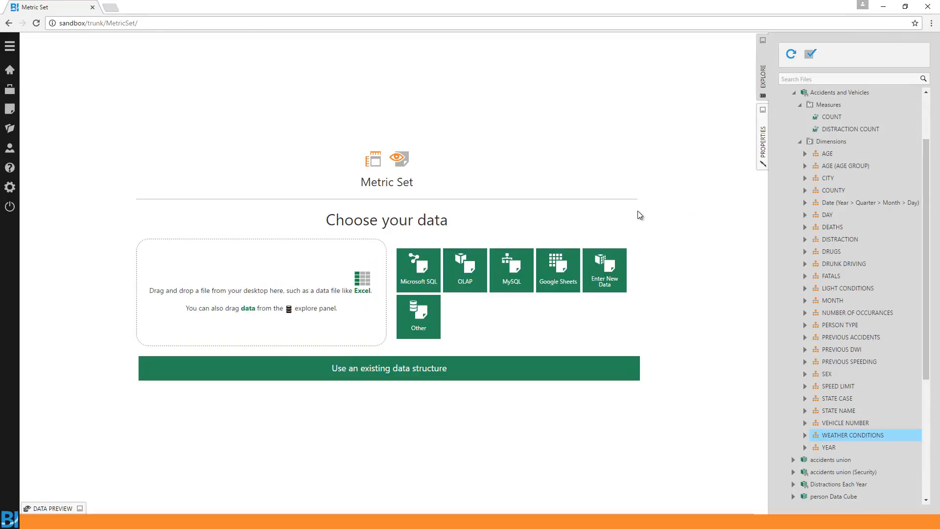
drag(827, 337, 501, 188)
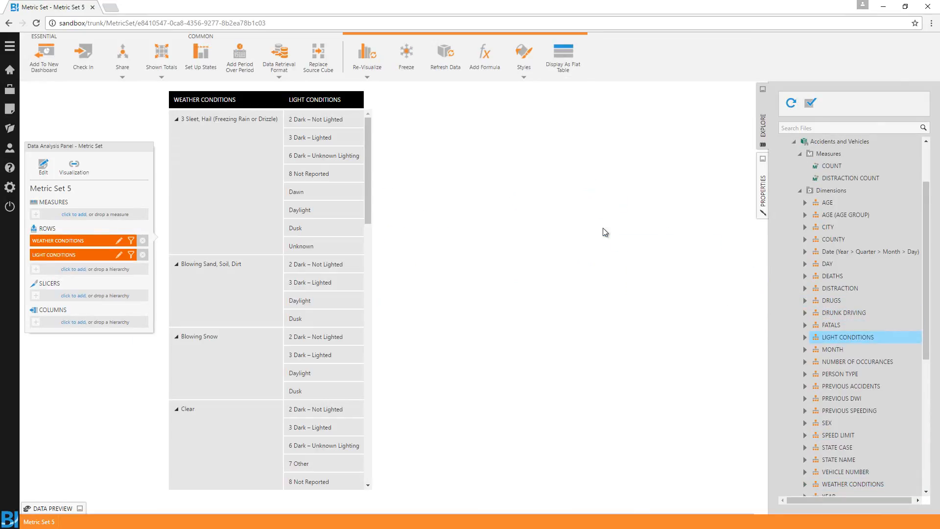
click(74, 214)
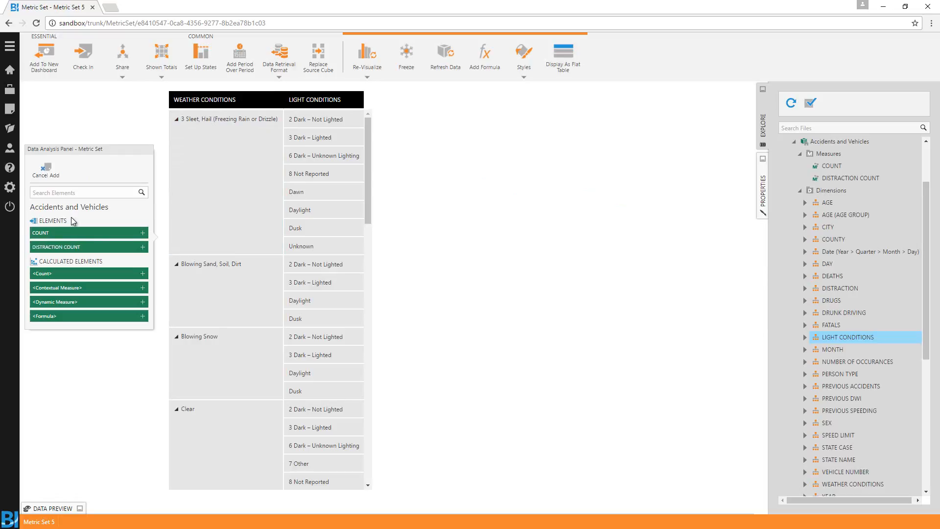
click(66, 232)
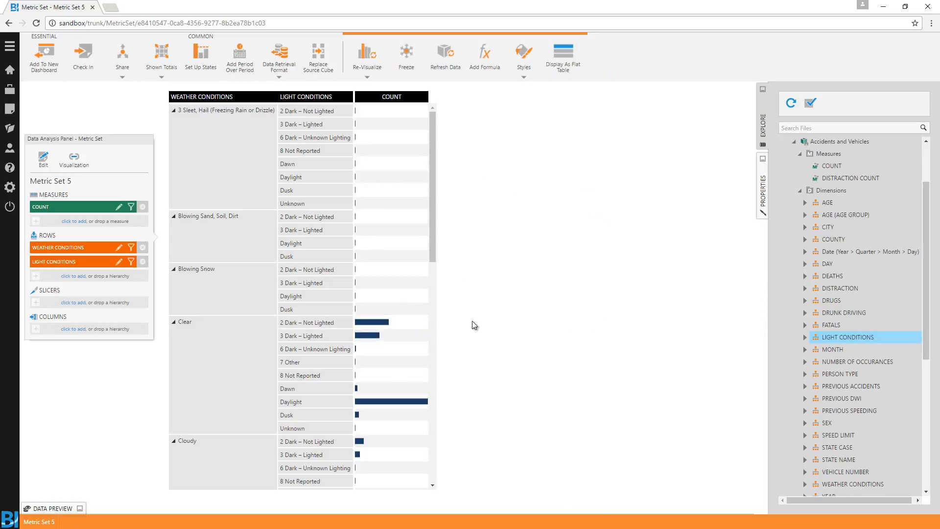
- Add DRUNK DRIVING to the metric set's columns and STATE NAME to its slicers
click(69, 329)
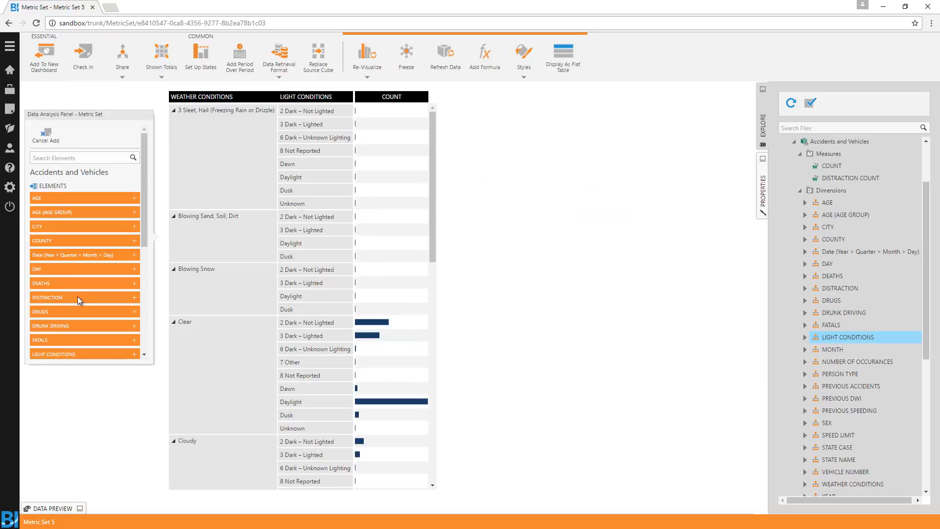
click(52, 326)
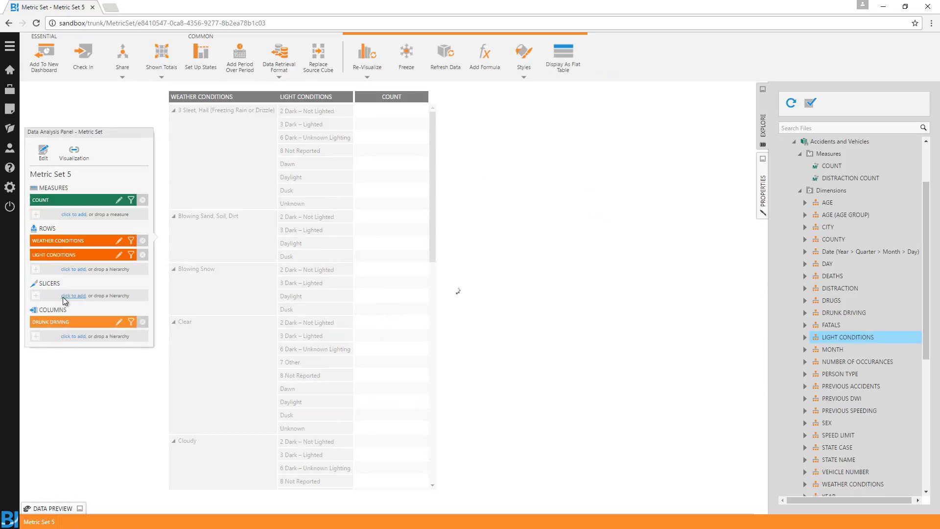
click(63, 297)
scroll(66, 314, down, 5)
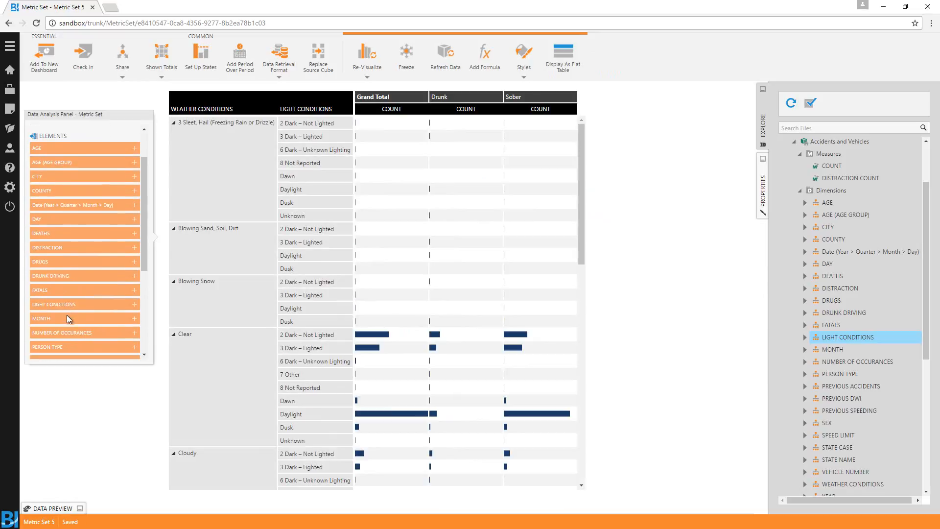
click(49, 350)
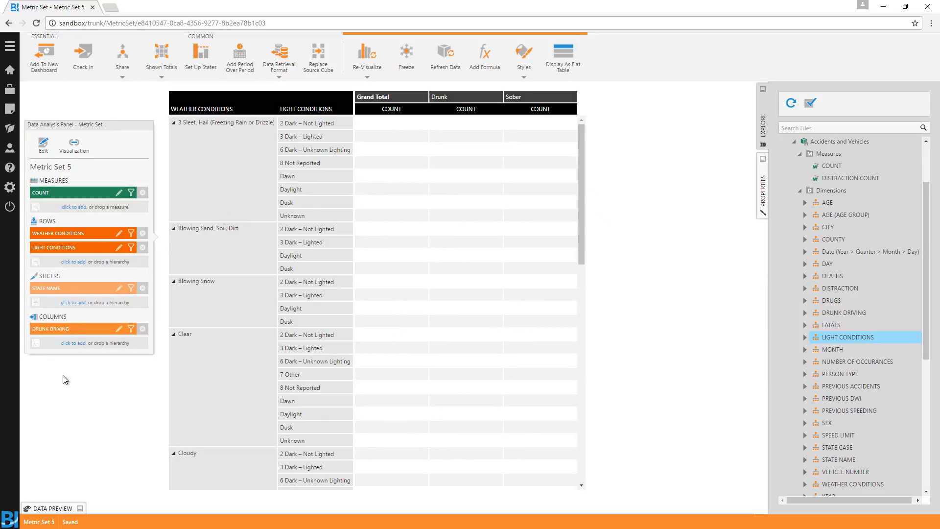
- Filter the STATE NAME slicer to Washington only, finding it by searching the state values for "wa"
click(131, 289)
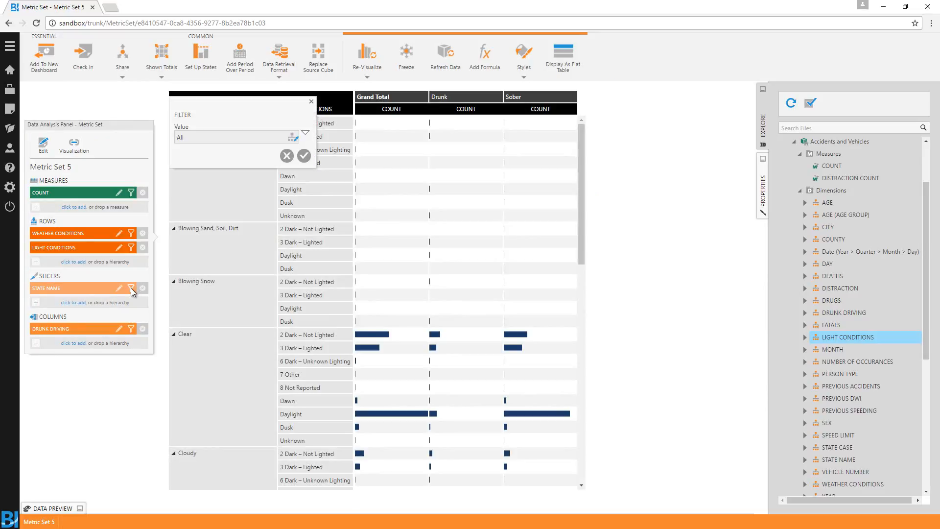
click(204, 139)
click(207, 154)
text(wa)
click(201, 210)
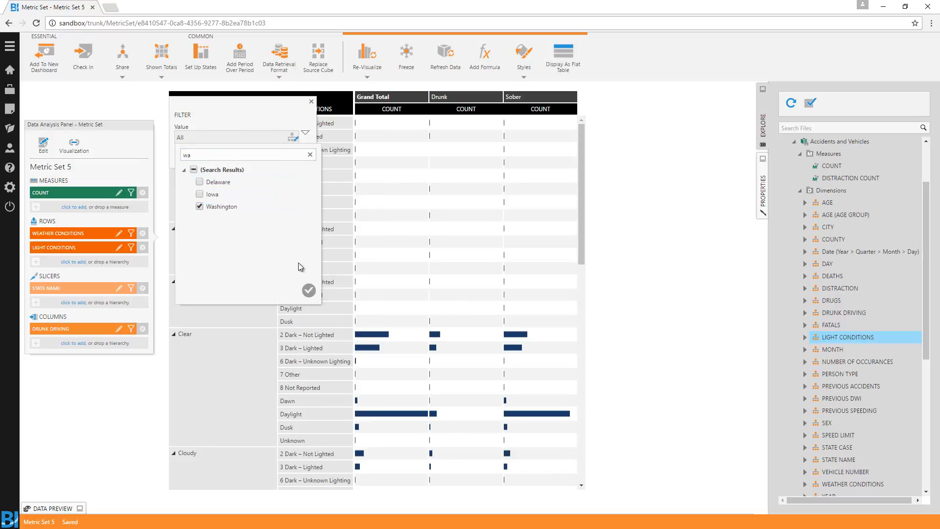
click(309, 290)
click(660, 186)
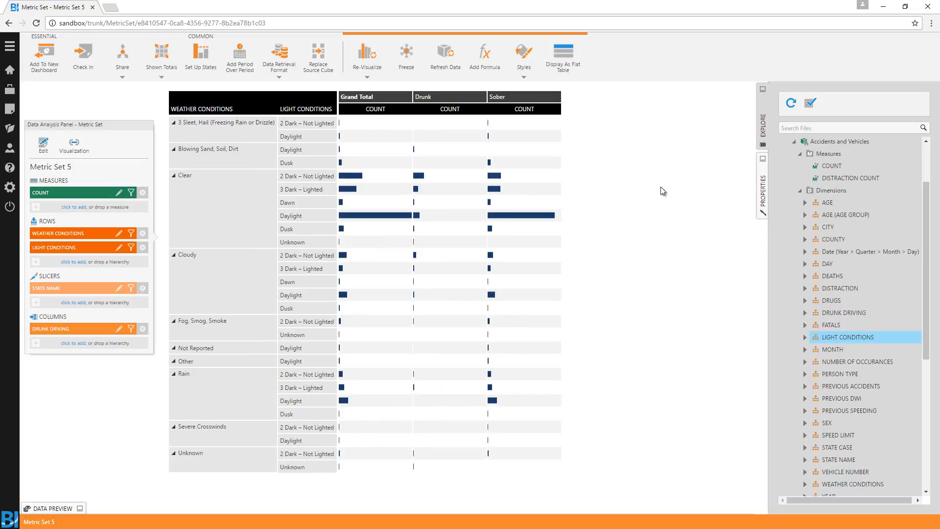
- Re-visualize the metric set as a table and correct the Drunk COUNT for Clear, Daylight to 67, checking the correction note
click(362, 57)
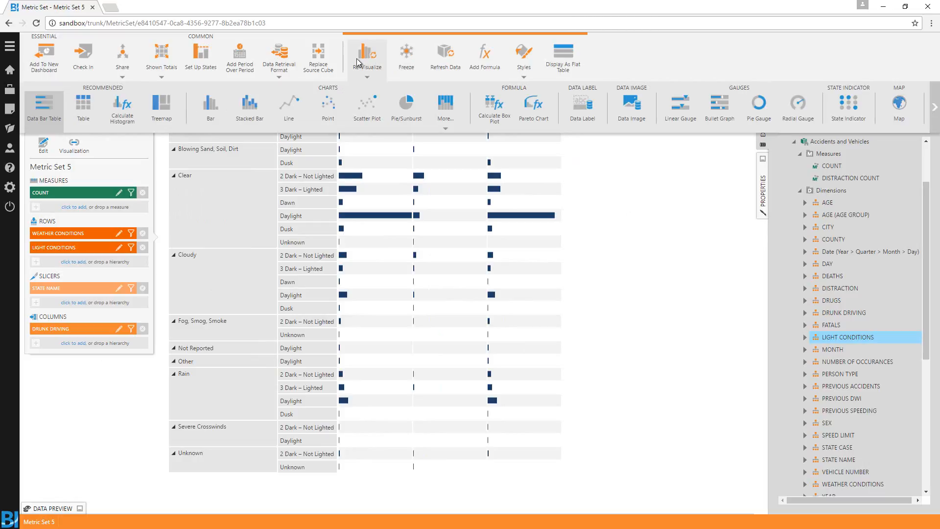
click(98, 117)
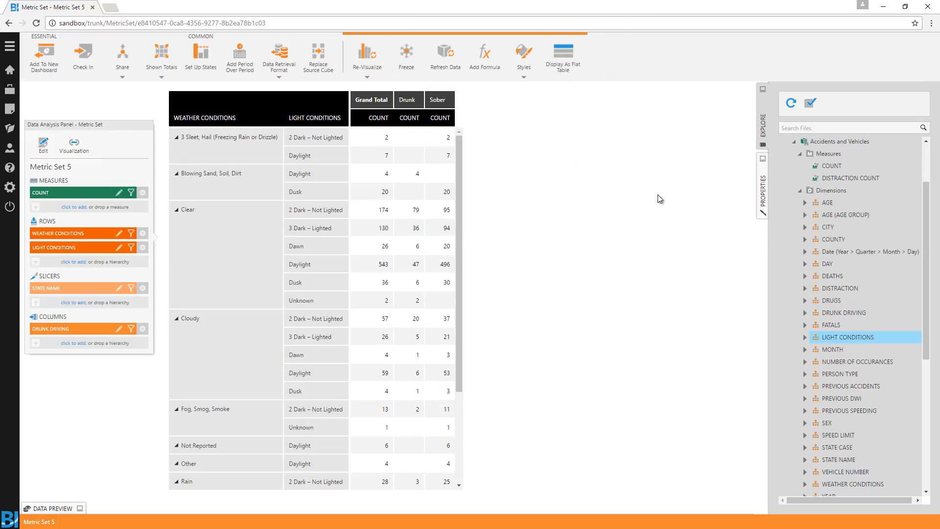
right_click(415, 267)
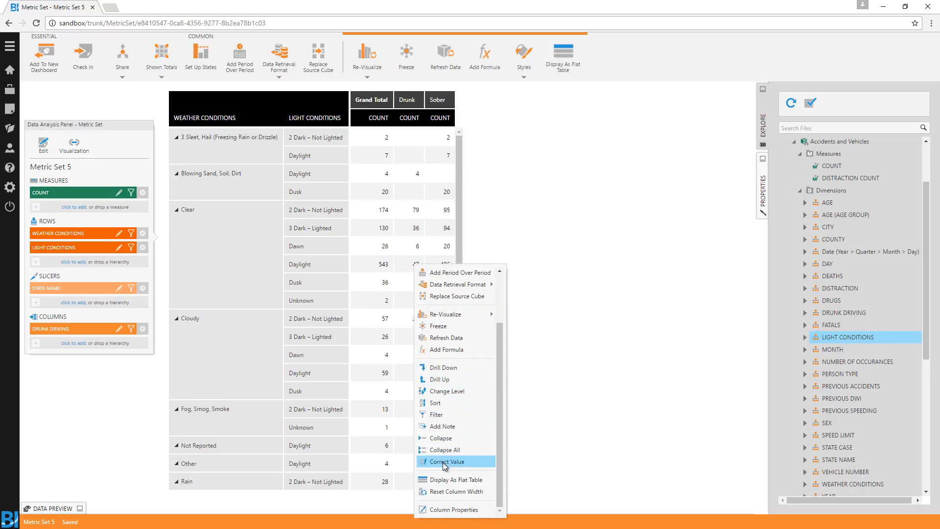
click(445, 463)
text(67)
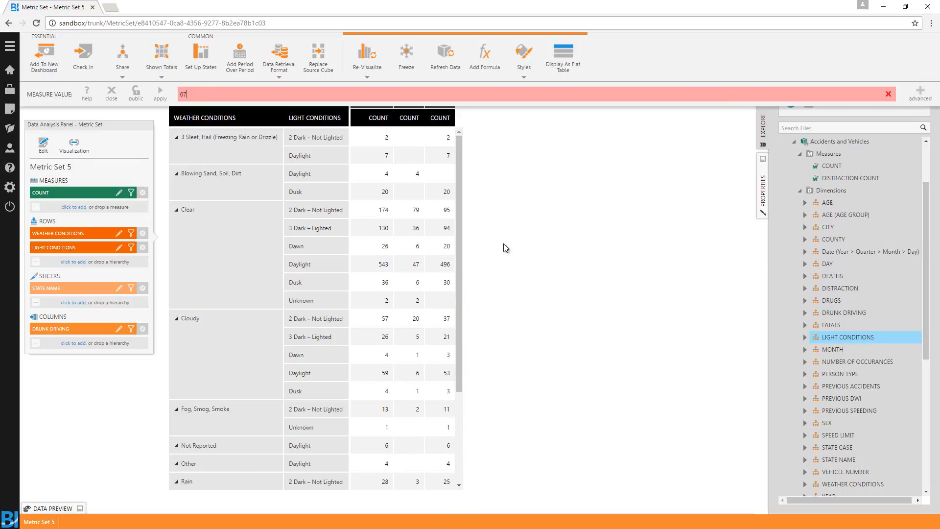
click(160, 96)
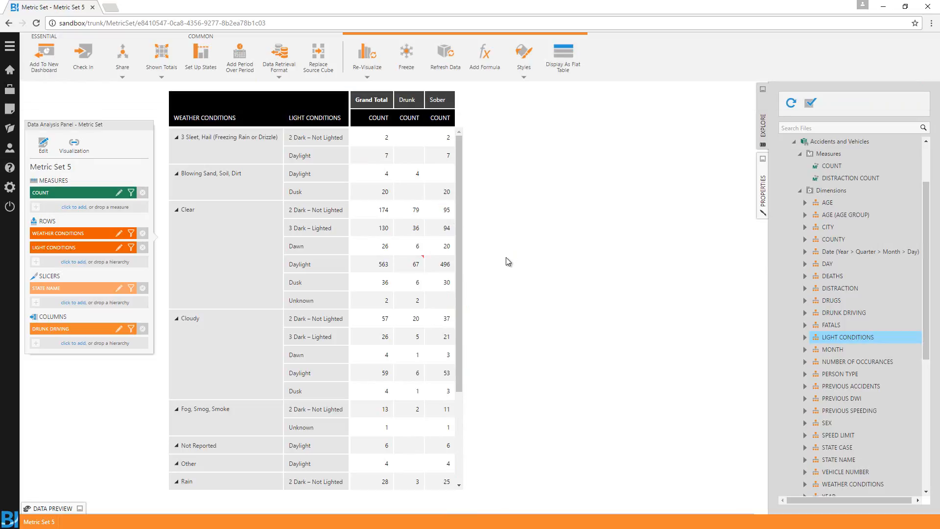
click(422, 260)
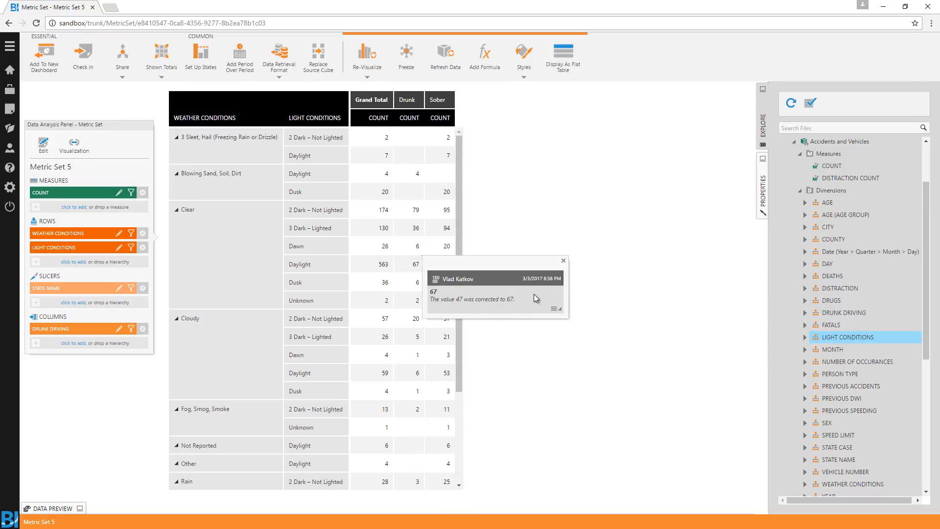
- Re-visualize the metric set as a treemap and add DISTRACTION COUNT as a second measure
click(370, 65)
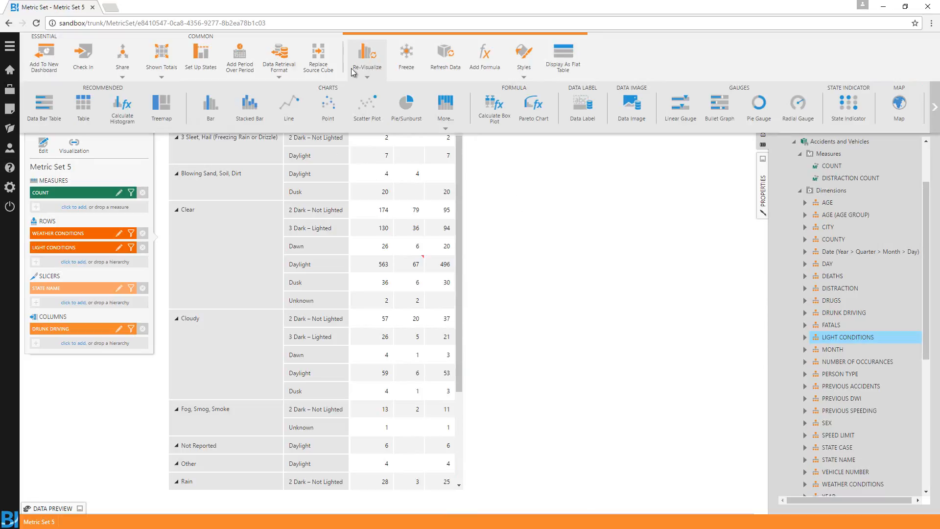
click(162, 112)
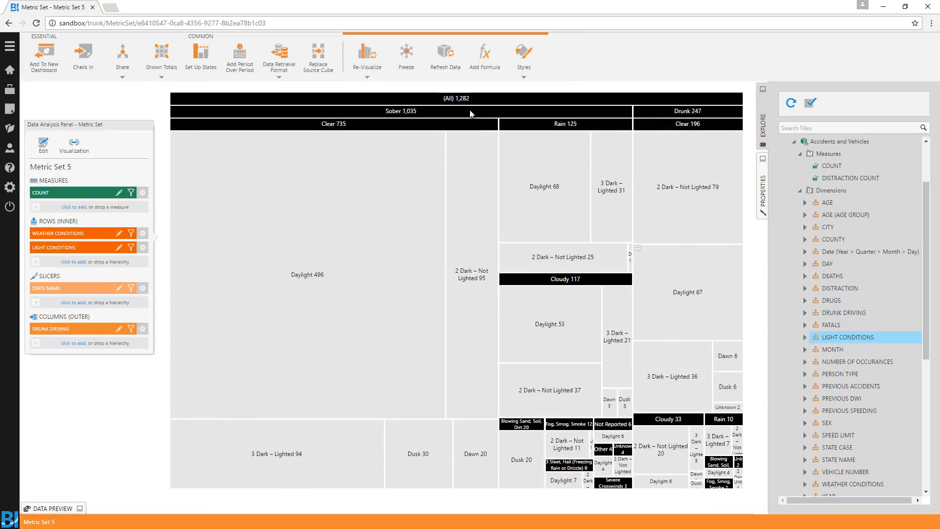
click(74, 207)
click(50, 248)
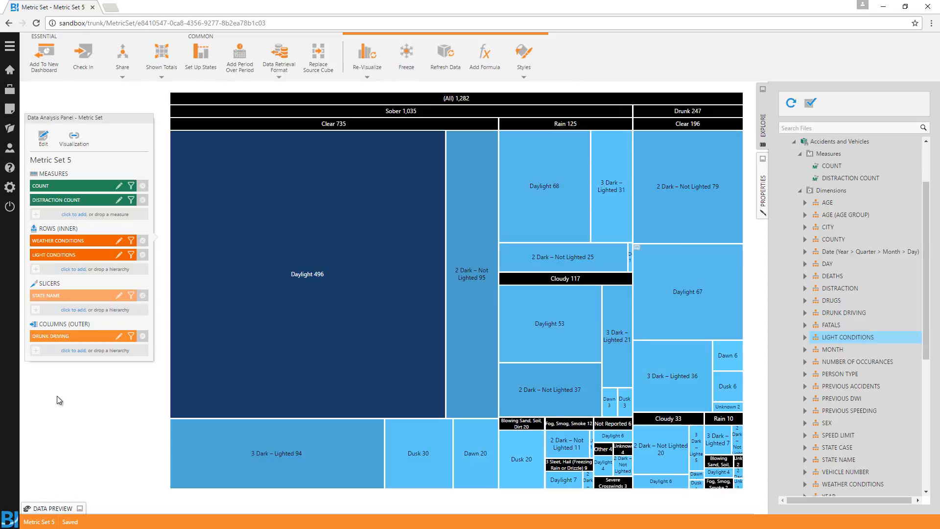
- Re-visualize the metric set as a Sankey diagram
click(363, 68)
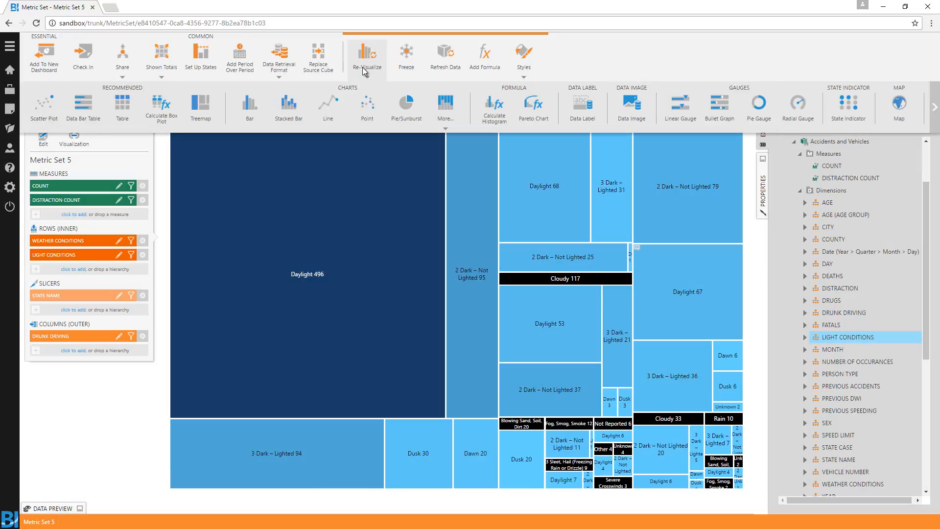
scroll(428, 105, down, 3)
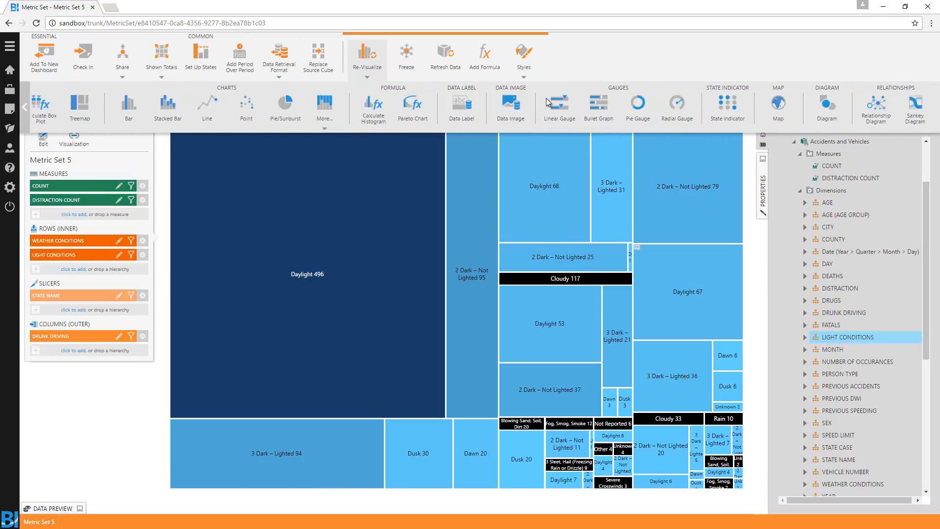
click(915, 111)
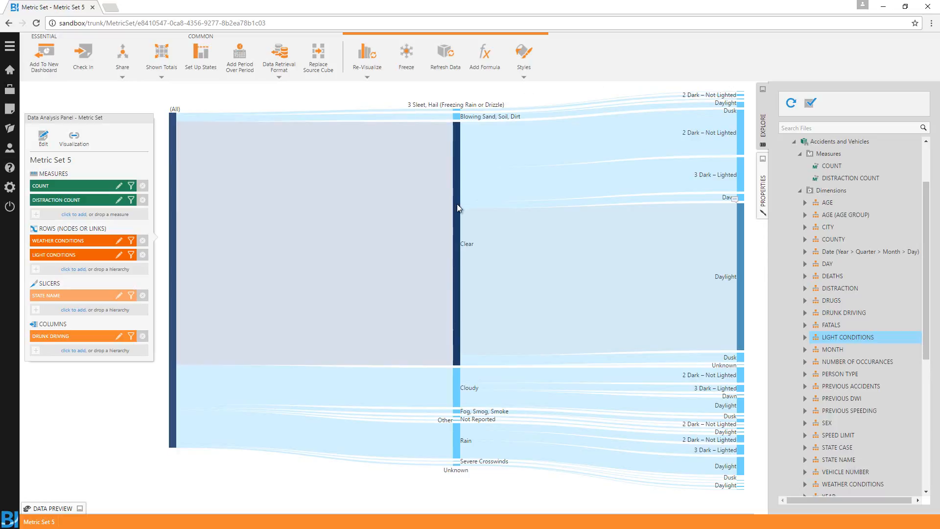
mouse_move(458, 208)
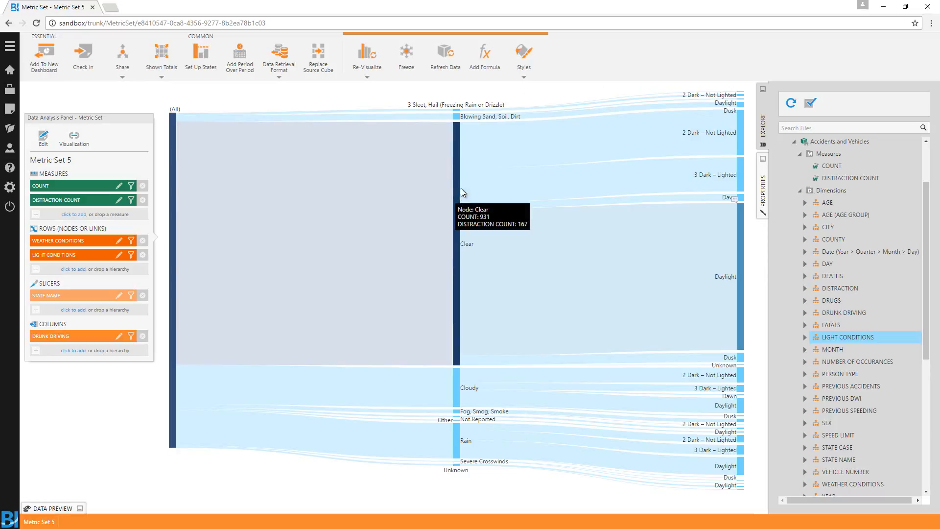